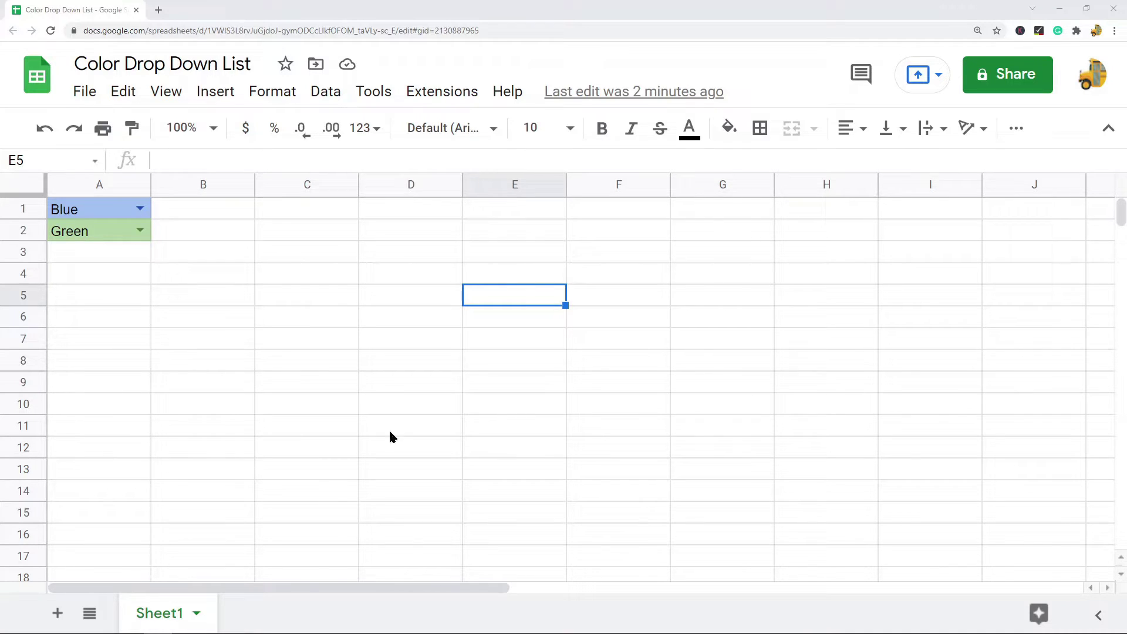
Cycle A1's dropdown through Red and Green, ending on Yellow
click(141, 209)
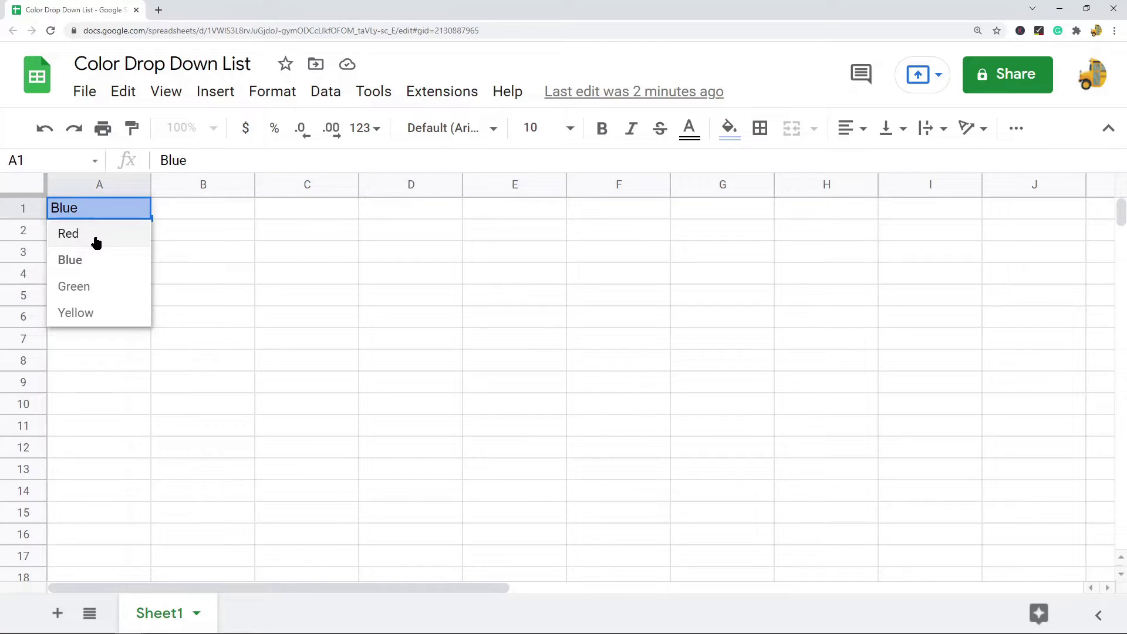
click(96, 243)
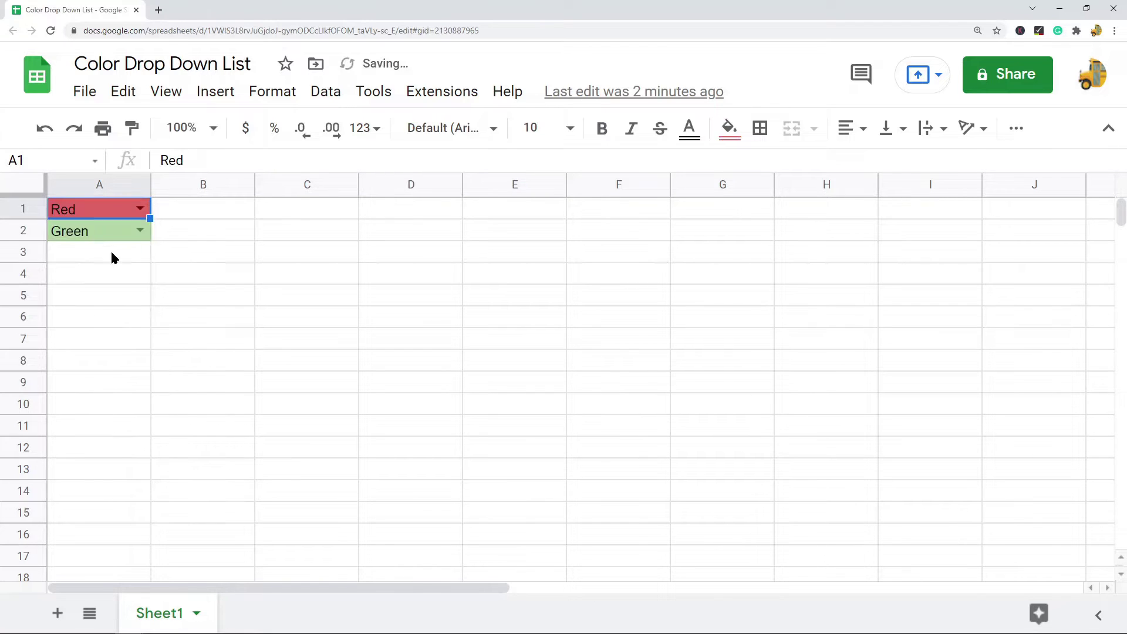
click(141, 208)
click(96, 288)
click(141, 210)
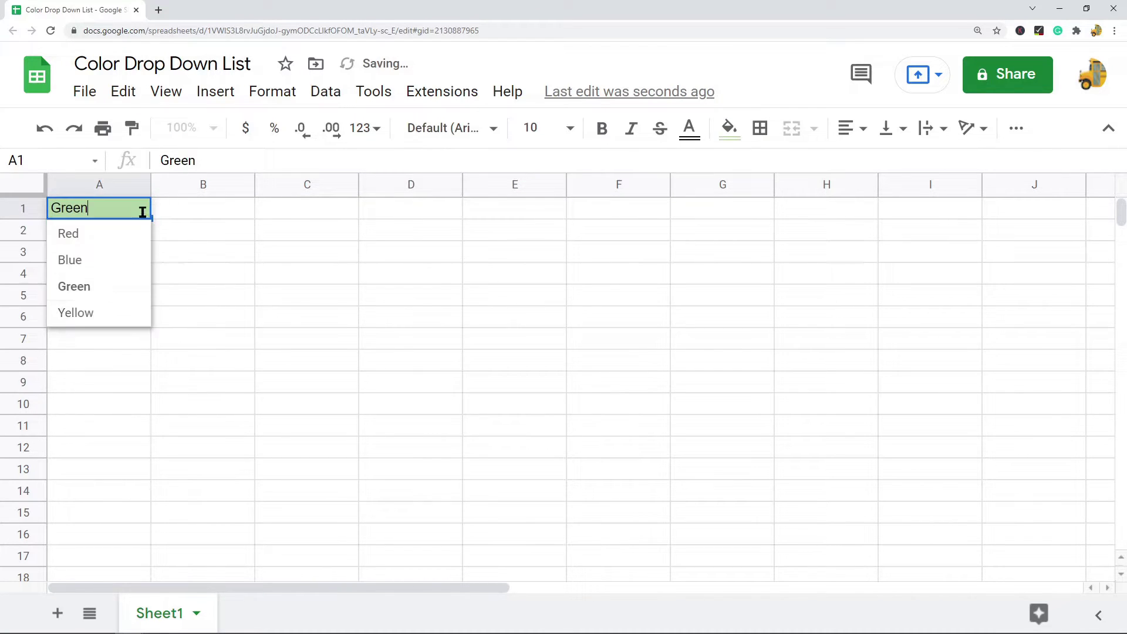
click(104, 314)
Set A2's dropdown to Red, then change it to Blue
click(141, 231)
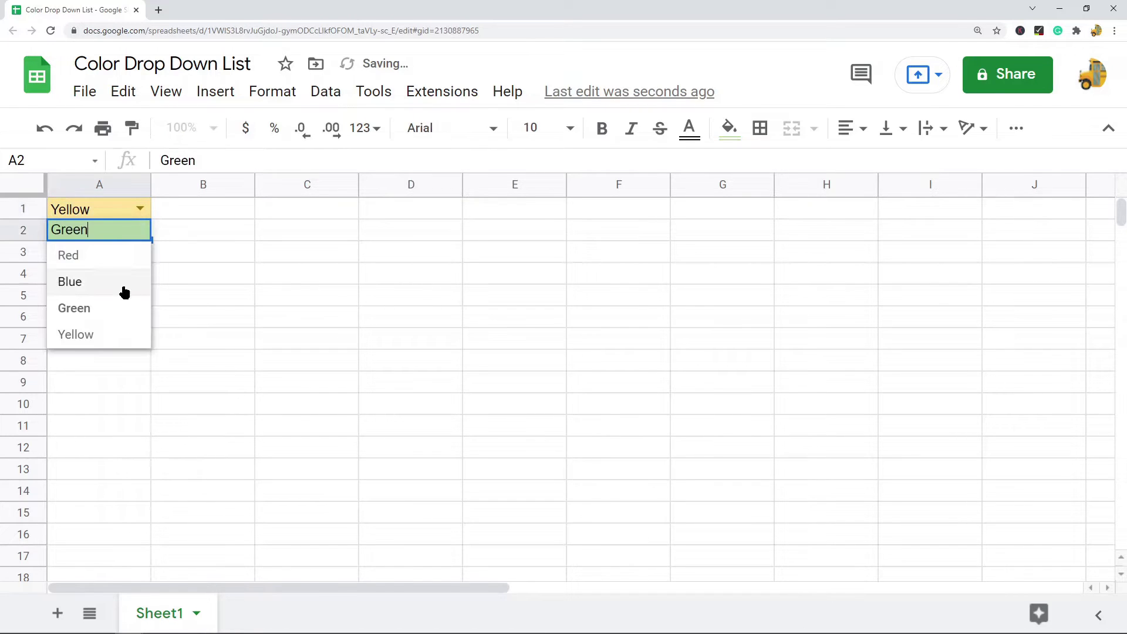
click(96, 258)
click(143, 232)
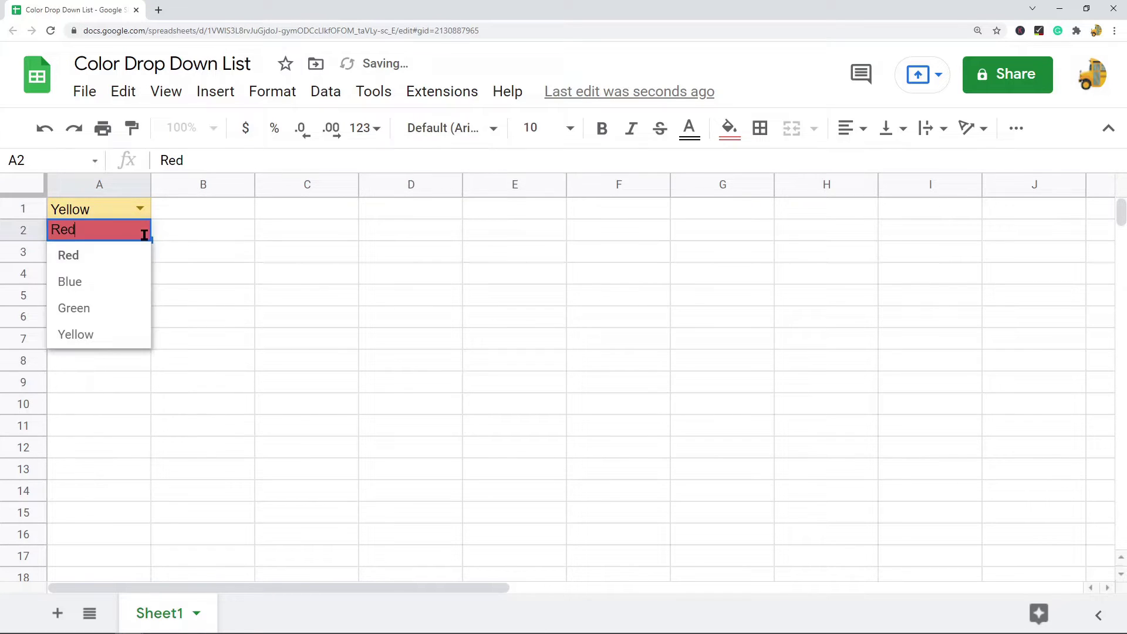
click(95, 284)
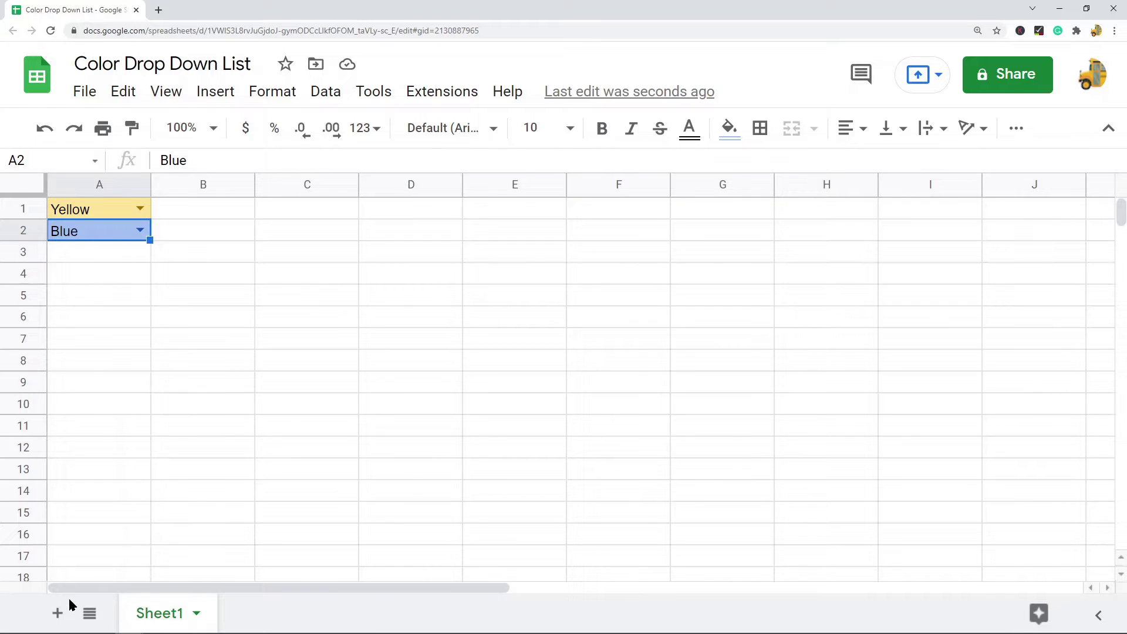
Add a new blank sheet, Sheet24, and select its cell A1
click(58, 613)
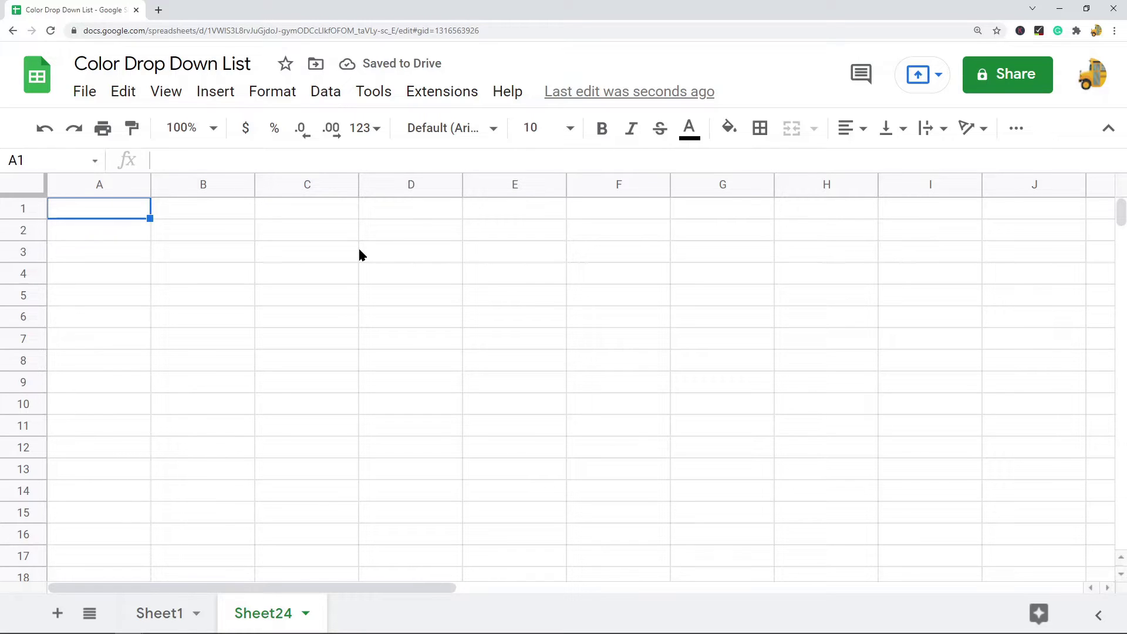
click(100, 210)
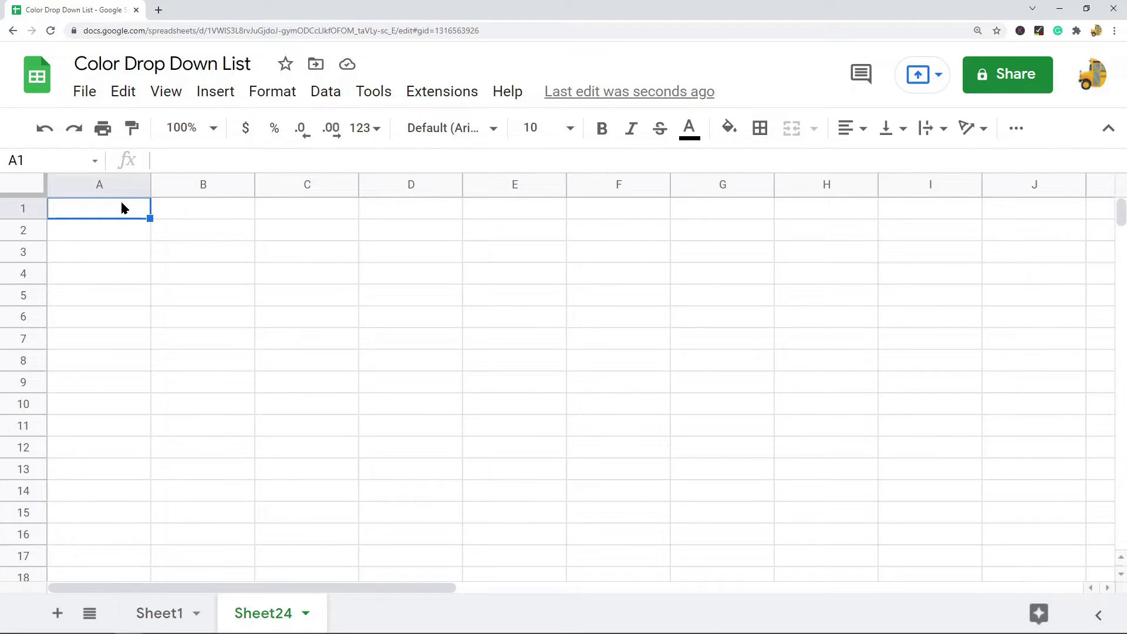
click(329, 95)
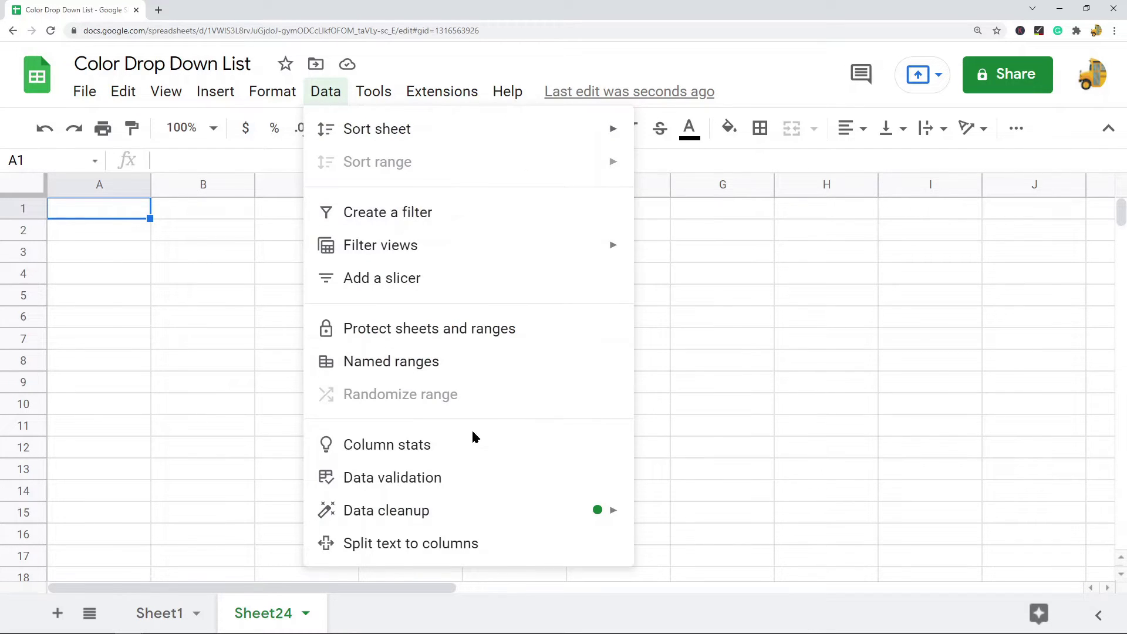
Open data validation for Sheet24!A1 and switch its criteria to List of items
click(441, 480)
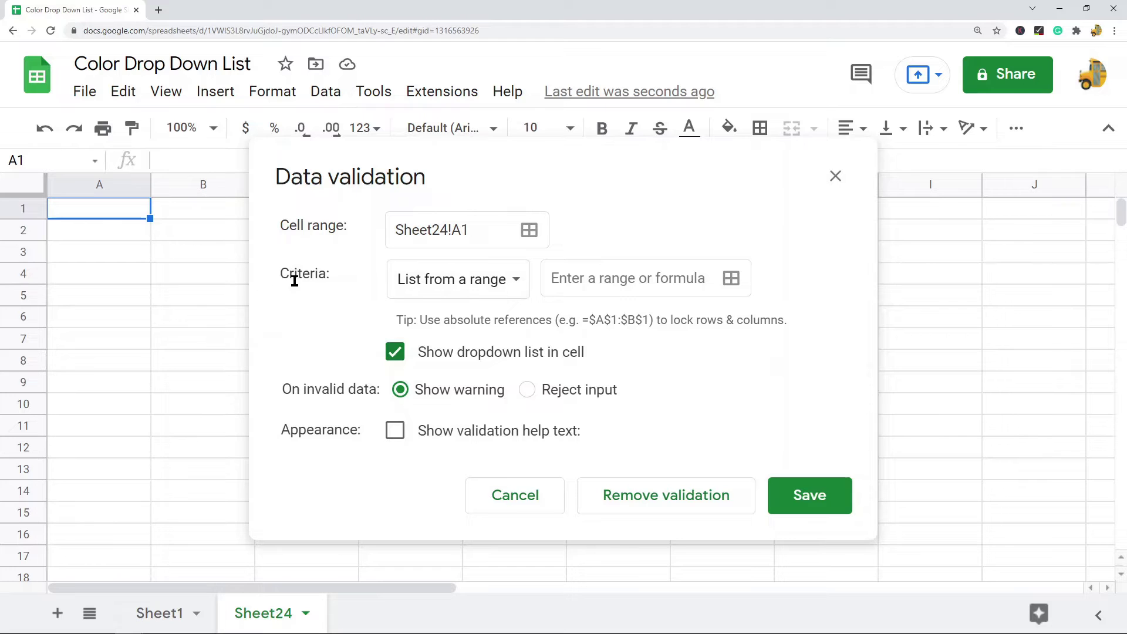
drag(284, 276, 332, 279)
click(500, 283)
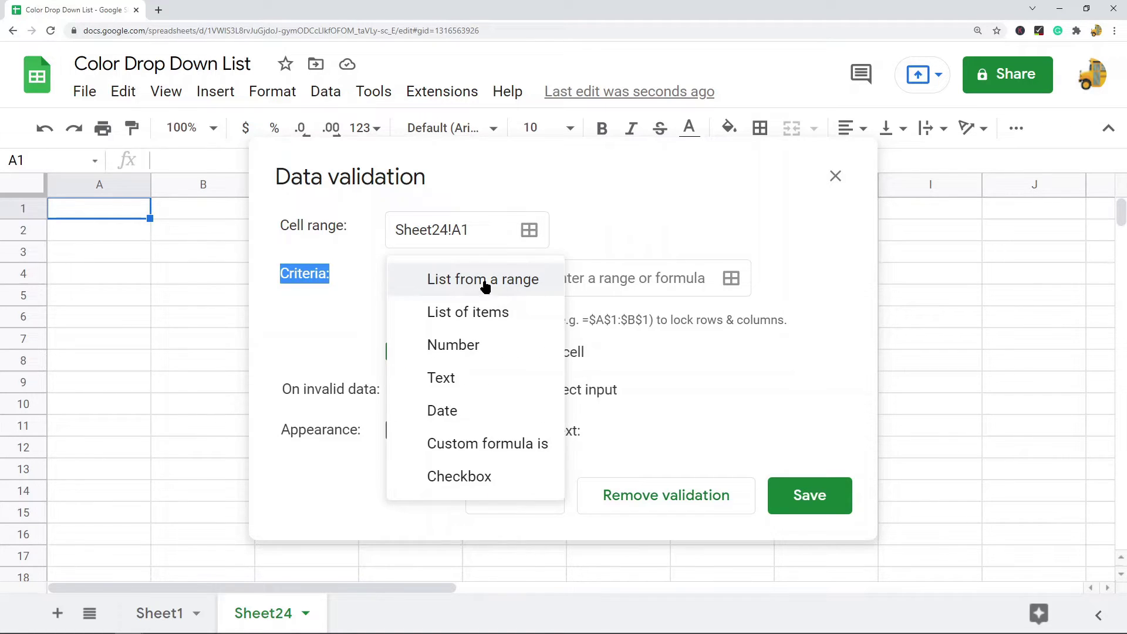
click(482, 321)
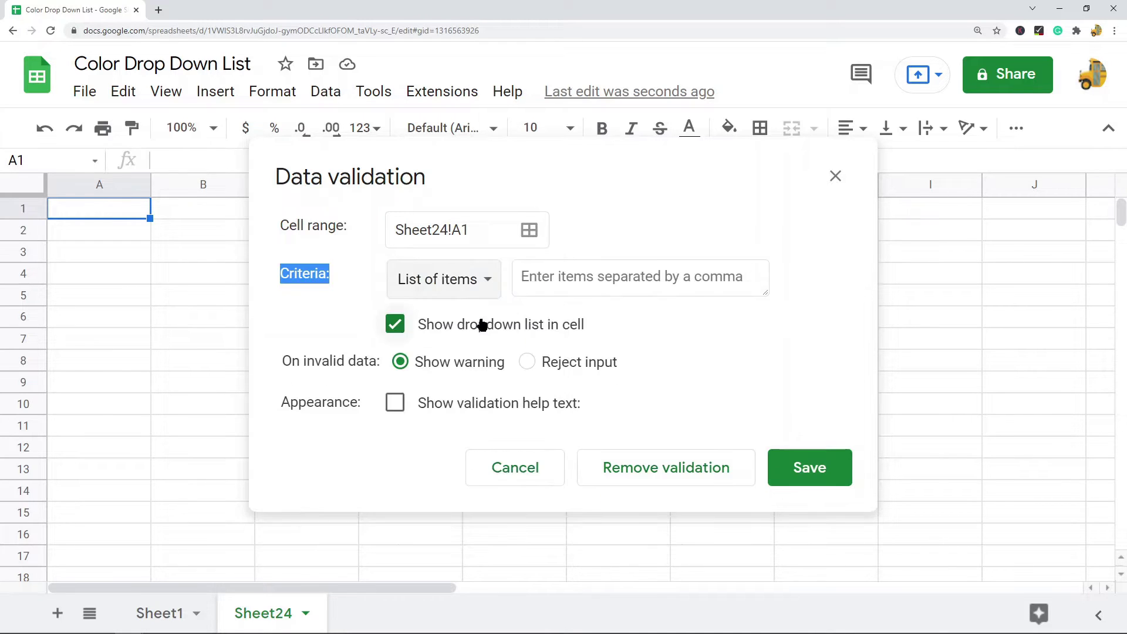
click(609, 277)
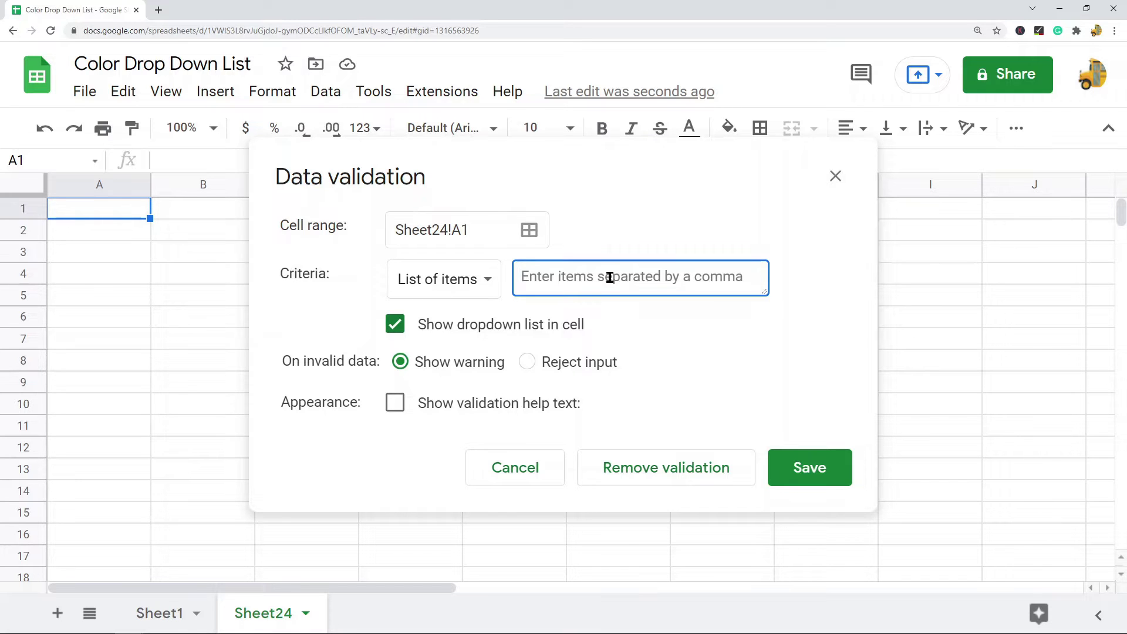
Enter the items Red,Blue,Yellow,Green, removing the stray space after Red
text(Red,)
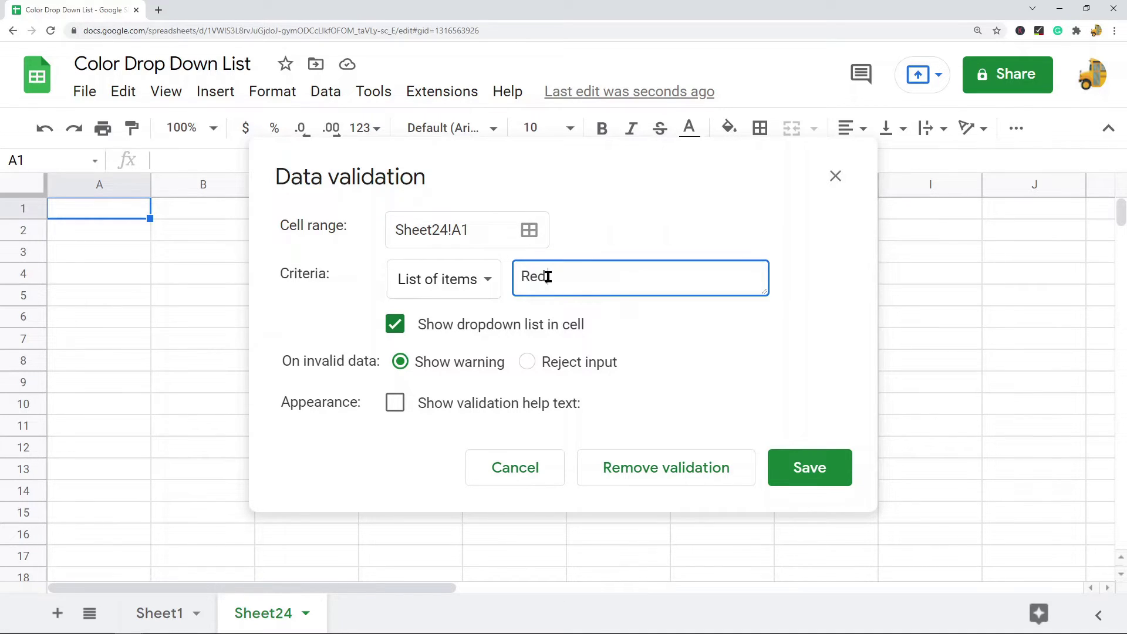
drag(548, 277, 554, 277)
click(575, 280)
key(BackSpace)
text(Blue,Yellow,Green)
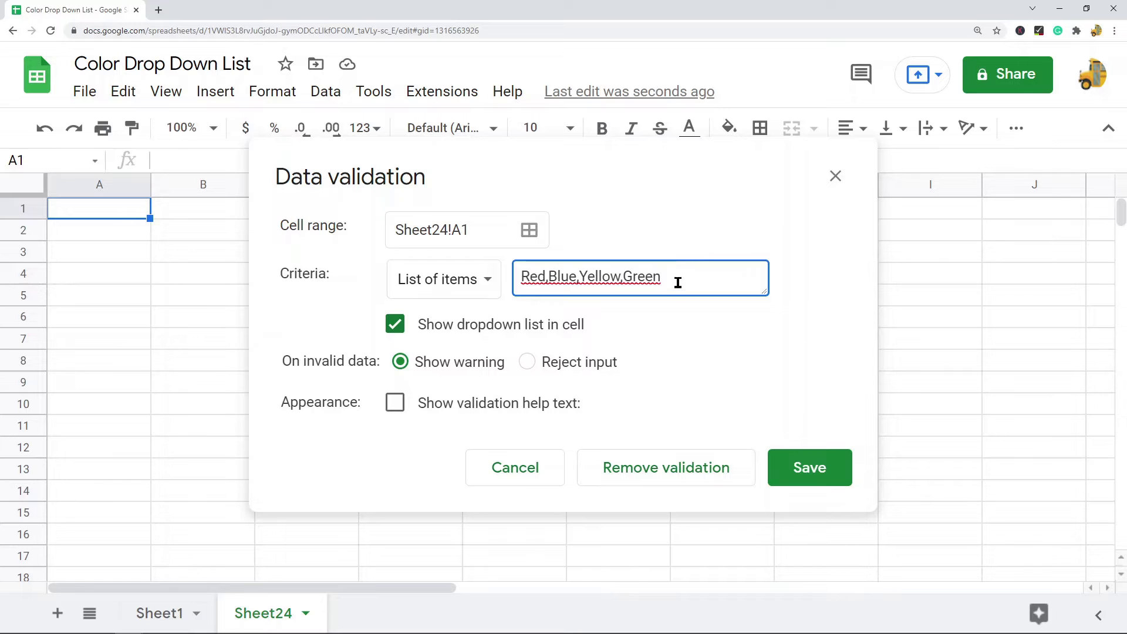
Save the Red/Blue/Yellow/Green validation and check A1's new dropdown
click(801, 473)
click(139, 208)
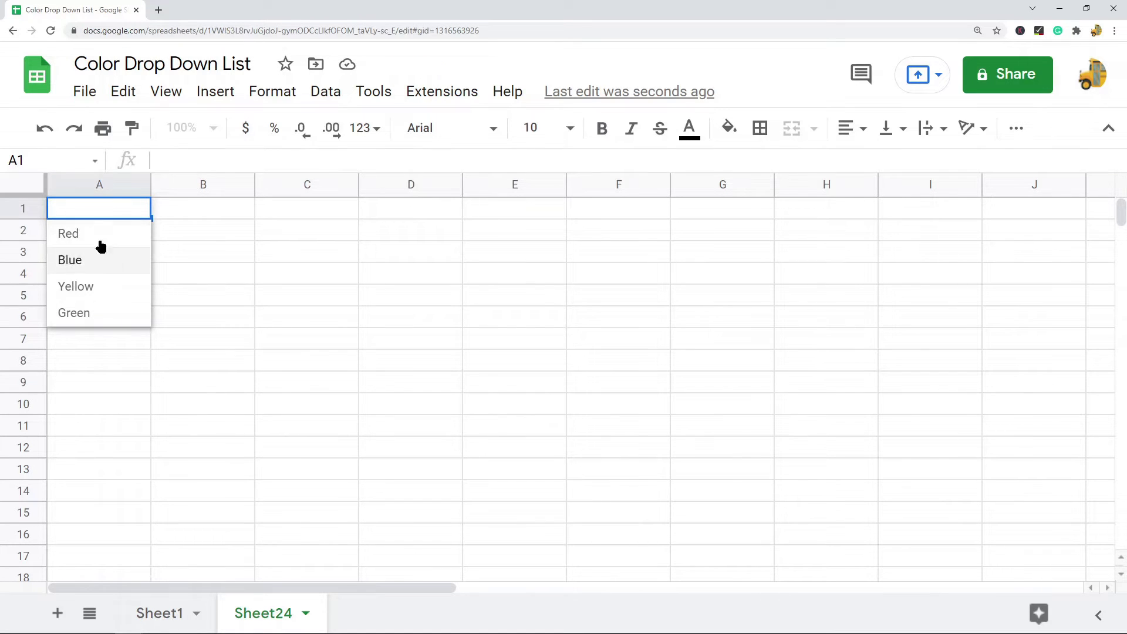
click(239, 273)
Copy A1's dropdown into A2:A3 and select the range A1:A3
click(126, 212)
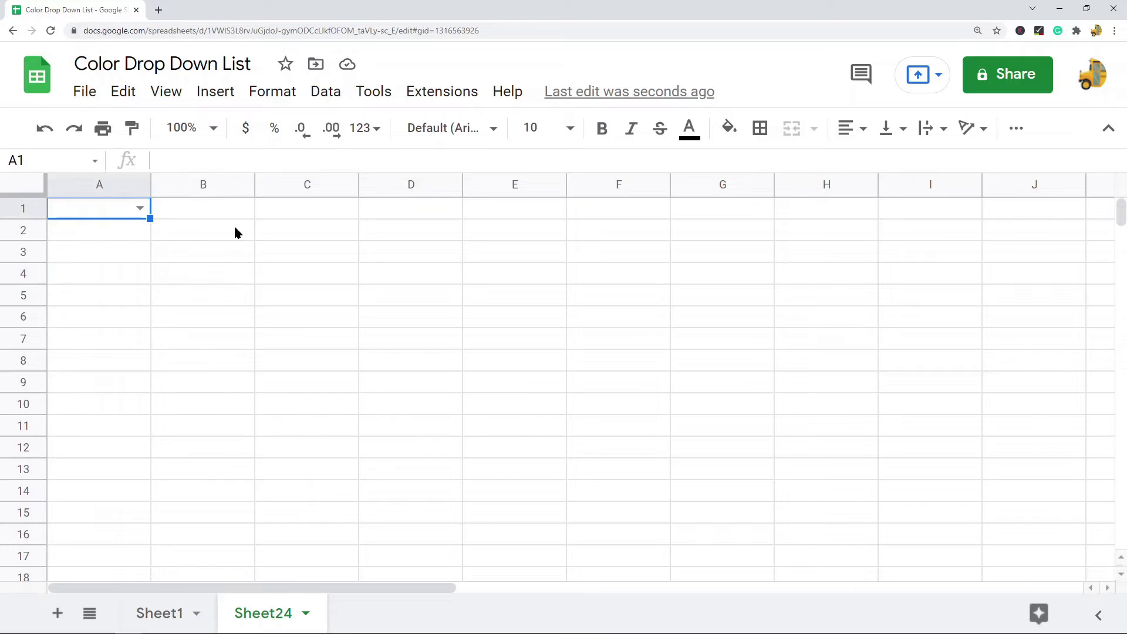
key(ctrl+c)
drag(114, 231, 118, 247)
key(ctrl+v)
click(340, 271)
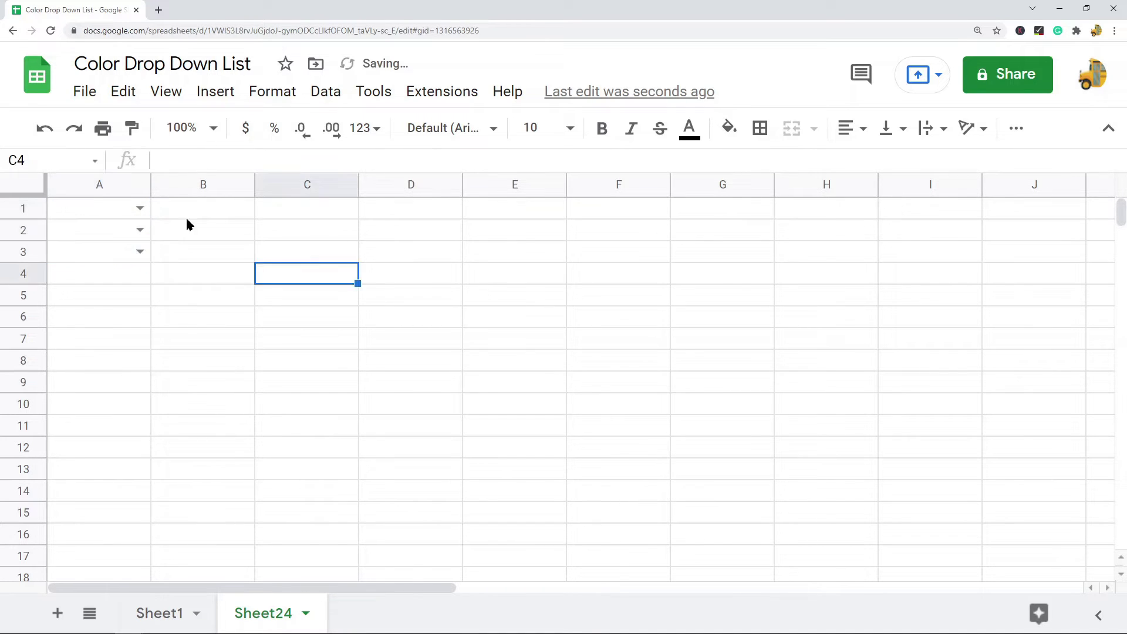
click(139, 208)
click(389, 337)
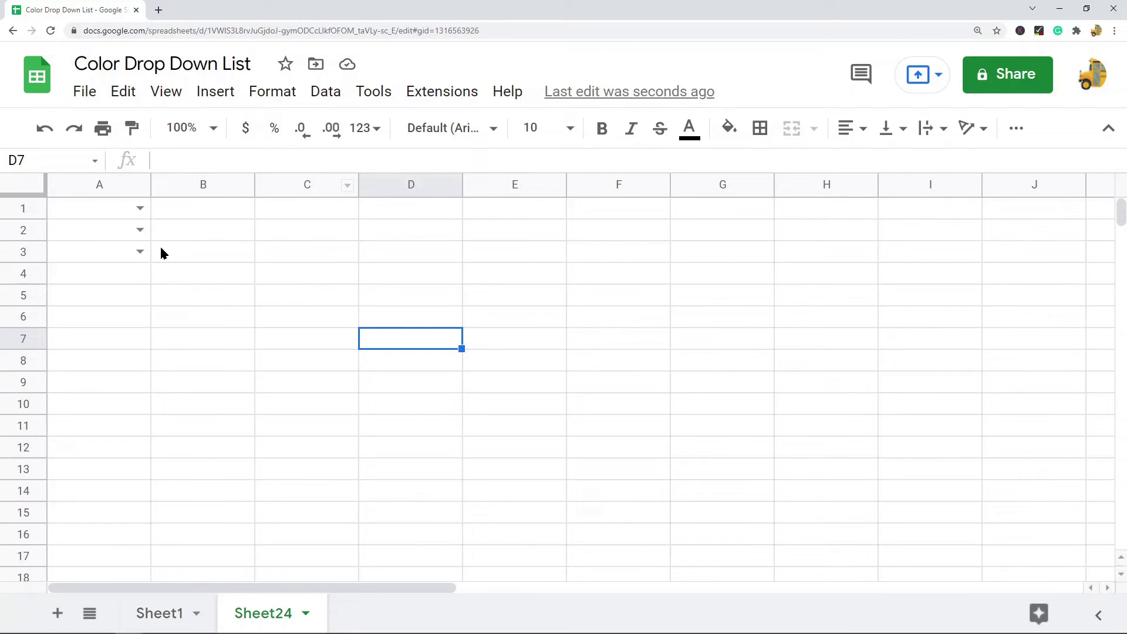
drag(110, 210, 118, 251)
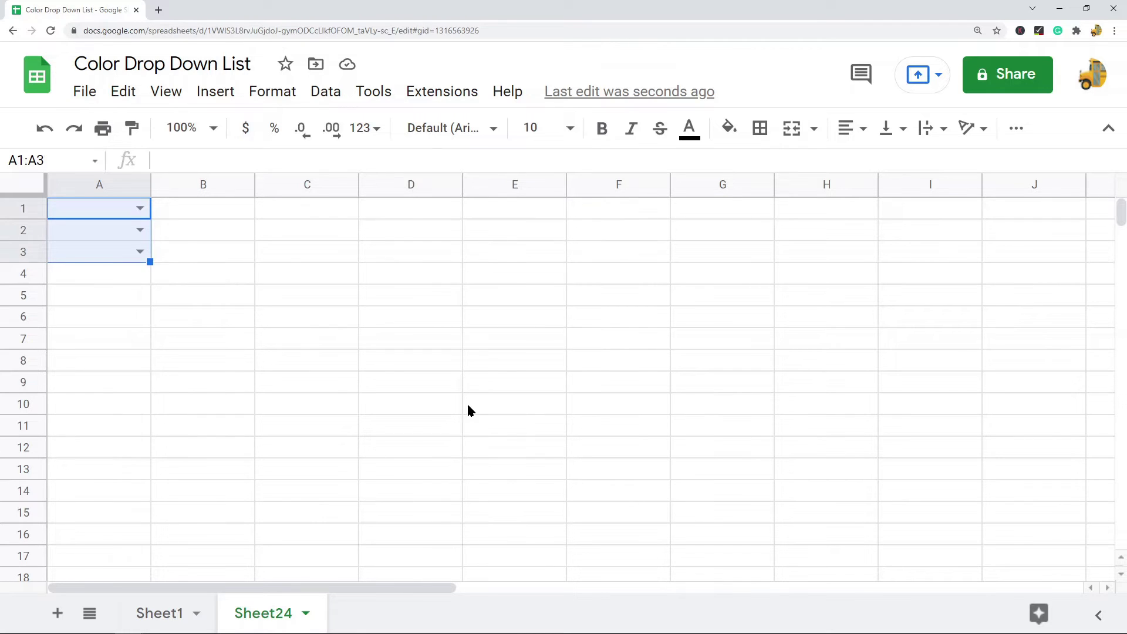
Open conditional formatting for the range A1:A3
click(270, 101)
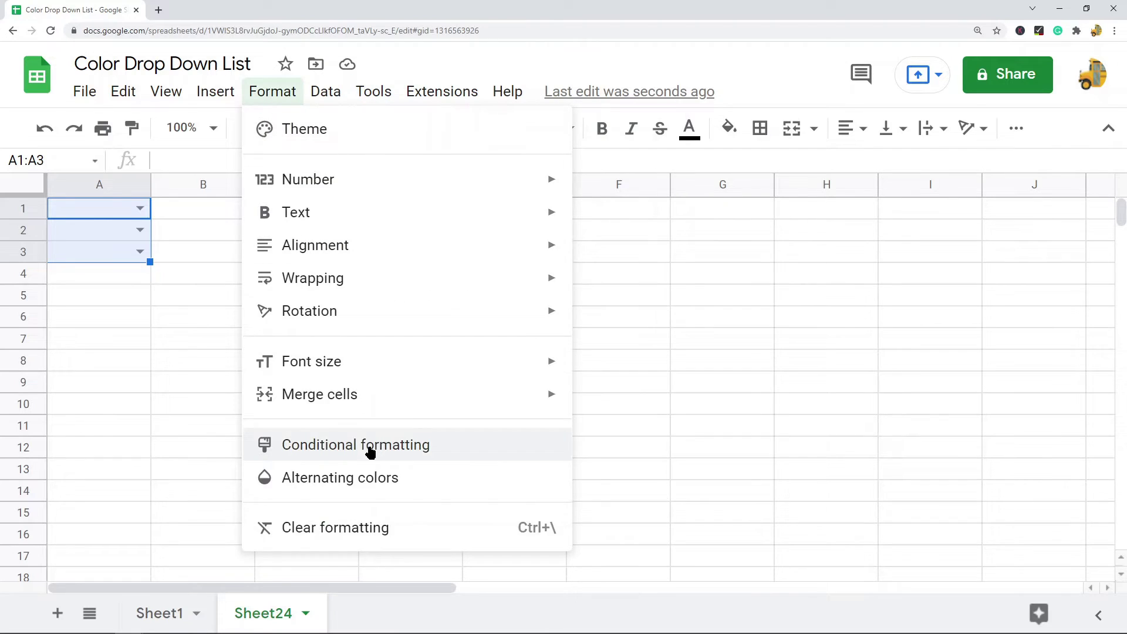
click(539, 433)
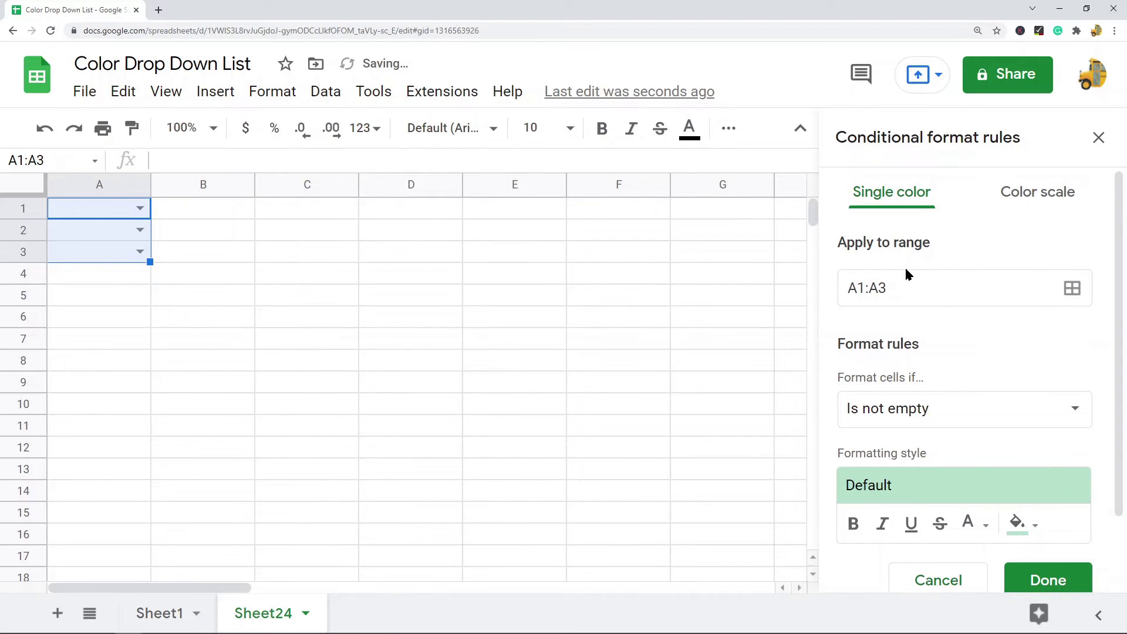
scroll(916, 293, down, 2)
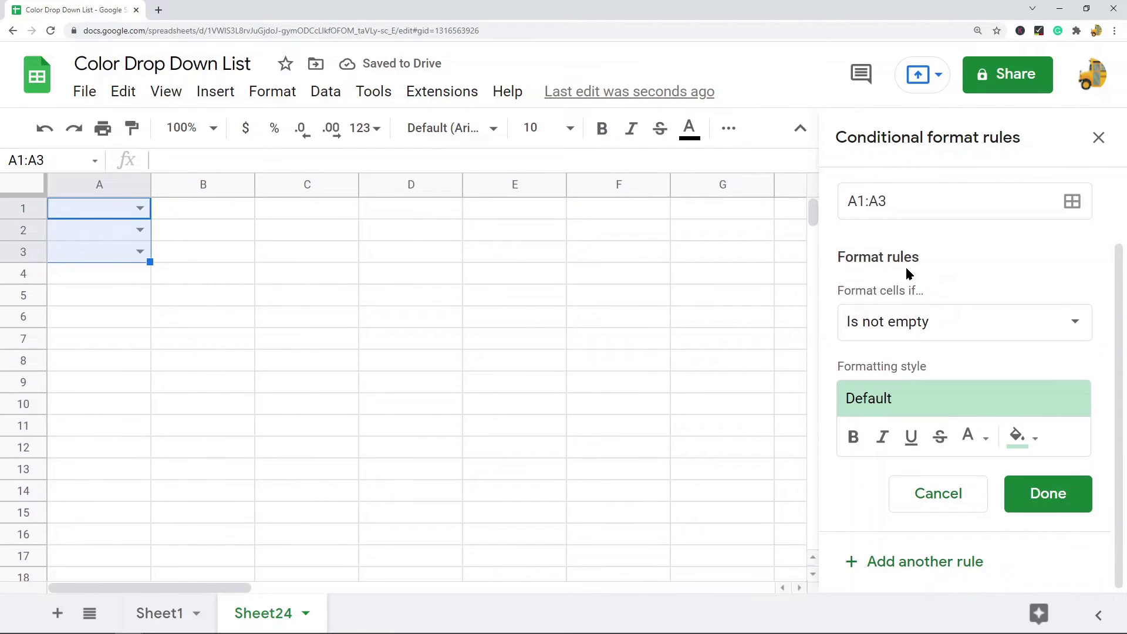
scroll(902, 305, up, 2)
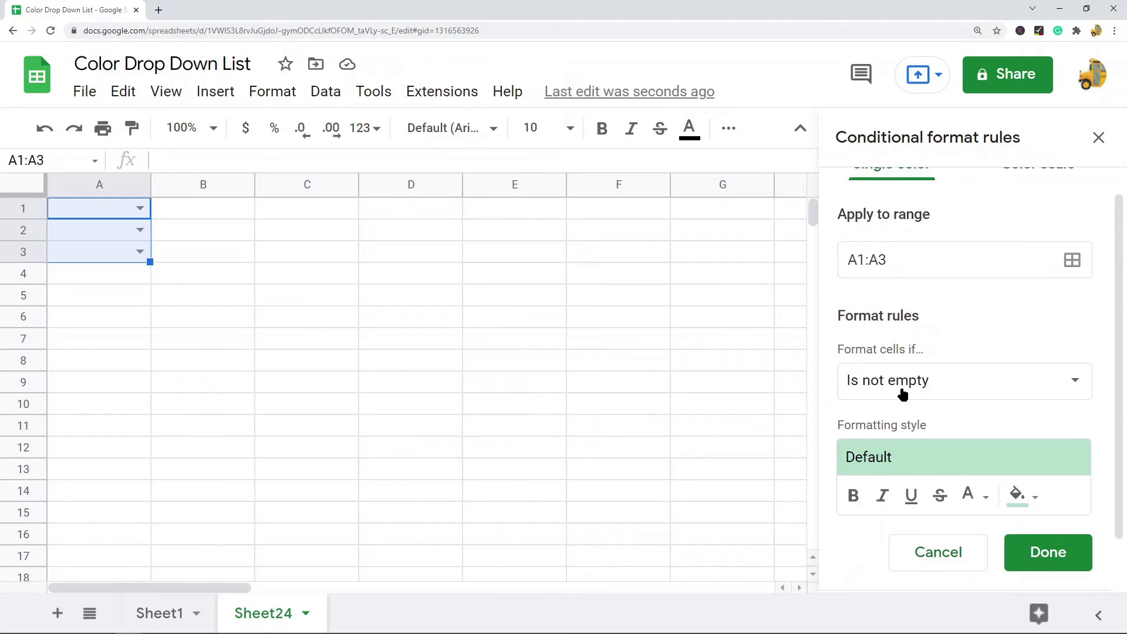
Make the rule Text contains 'Red' with a light red fill
click(965, 385)
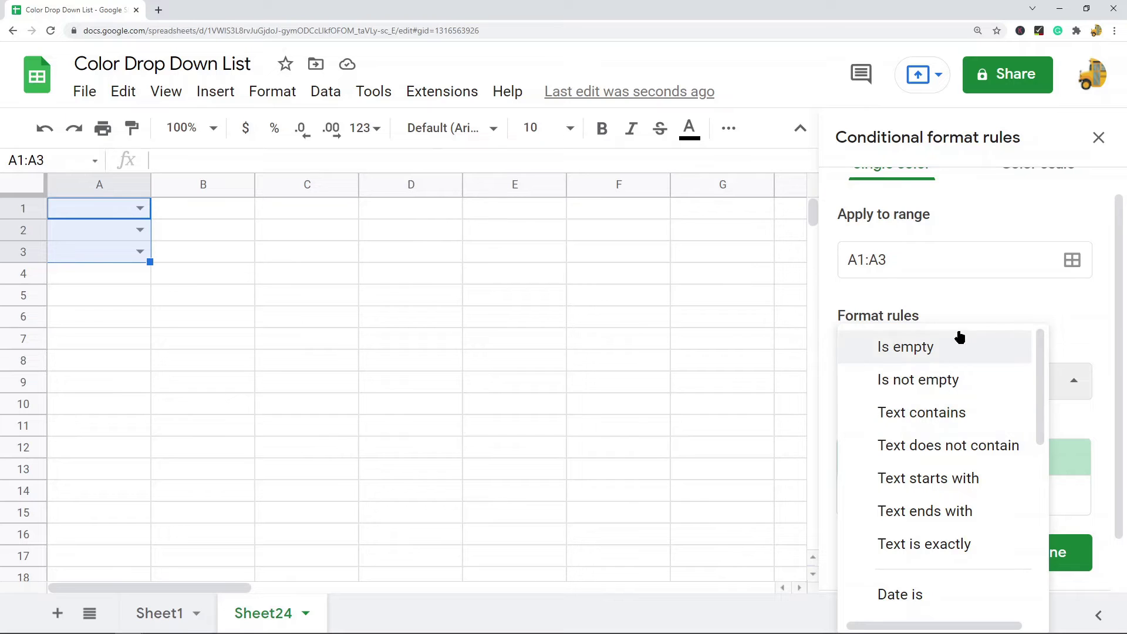
scroll(910, 314, up, 1)
scroll(945, 311, down, 2)
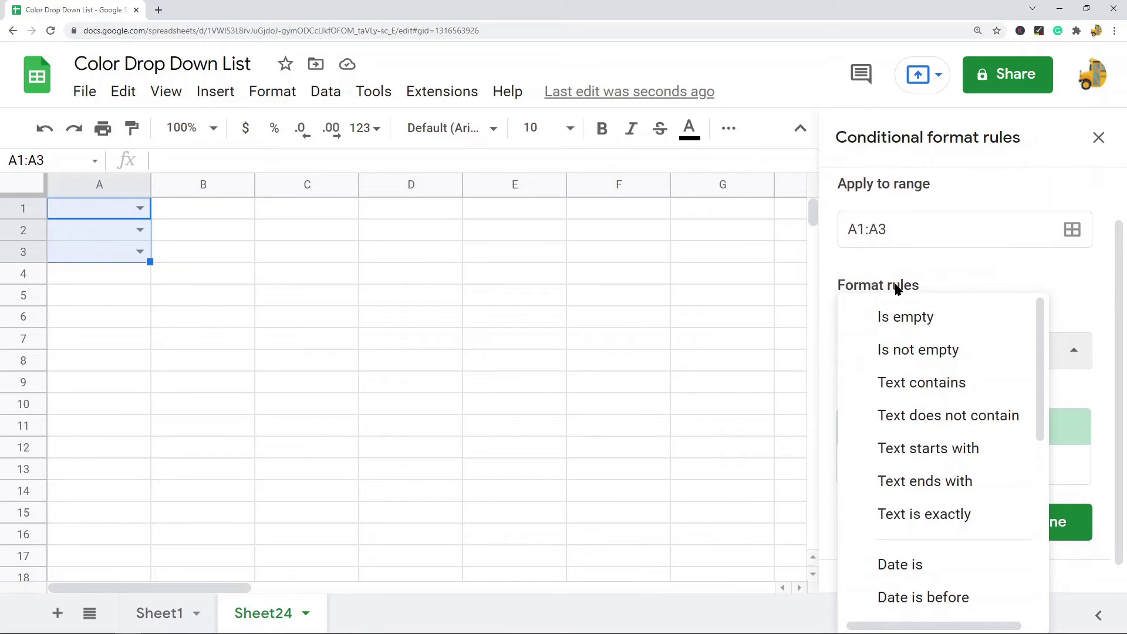
click(916, 392)
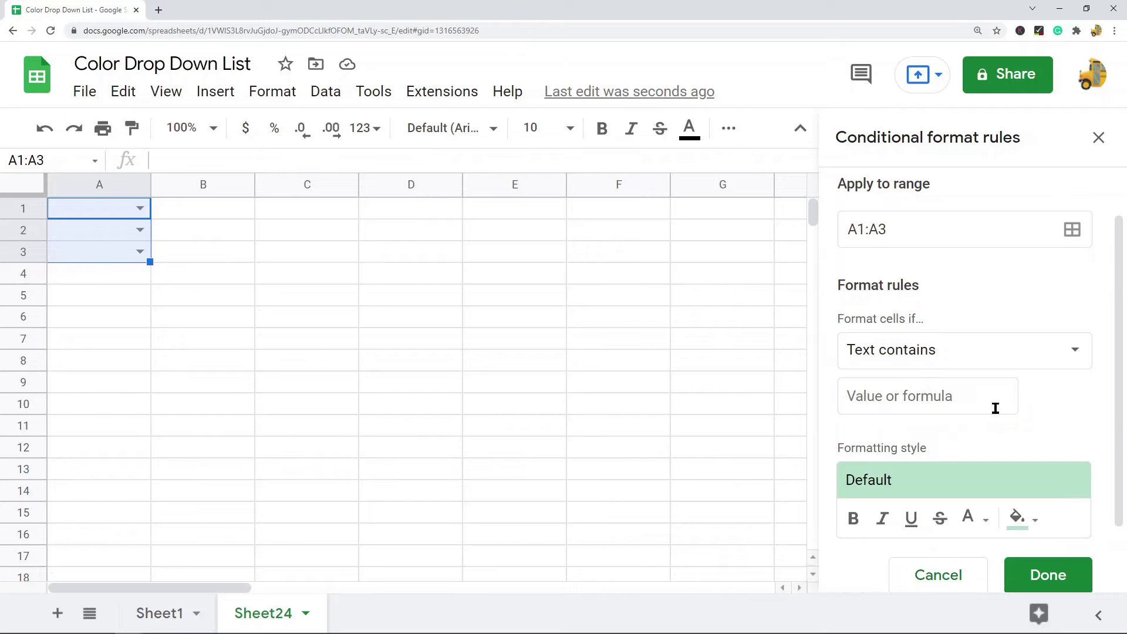
click(922, 398)
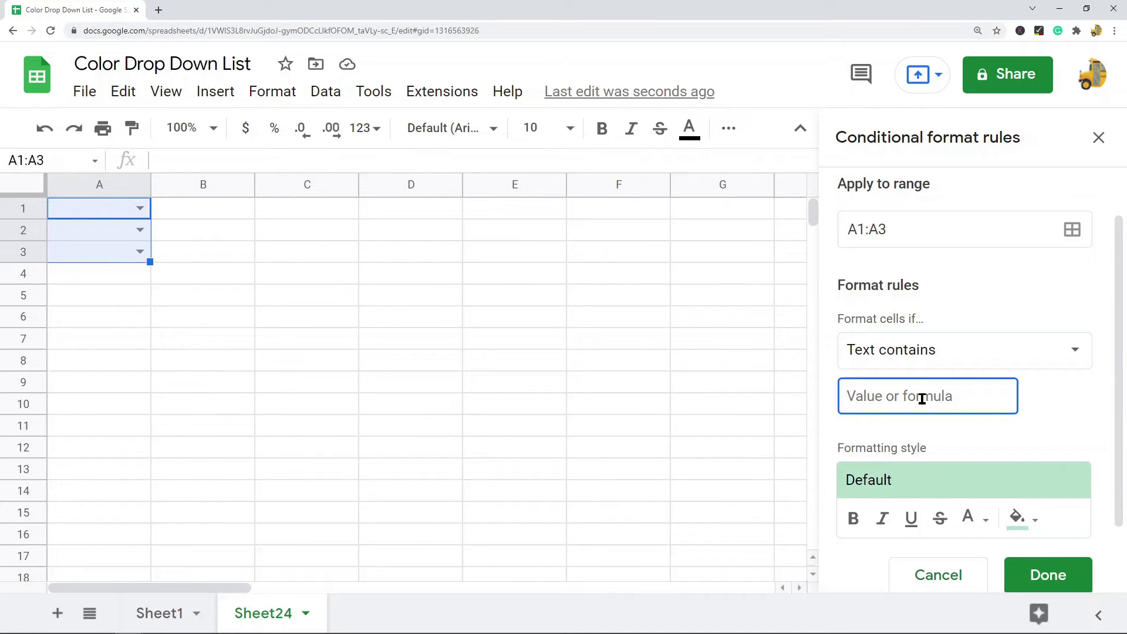
text(Red)
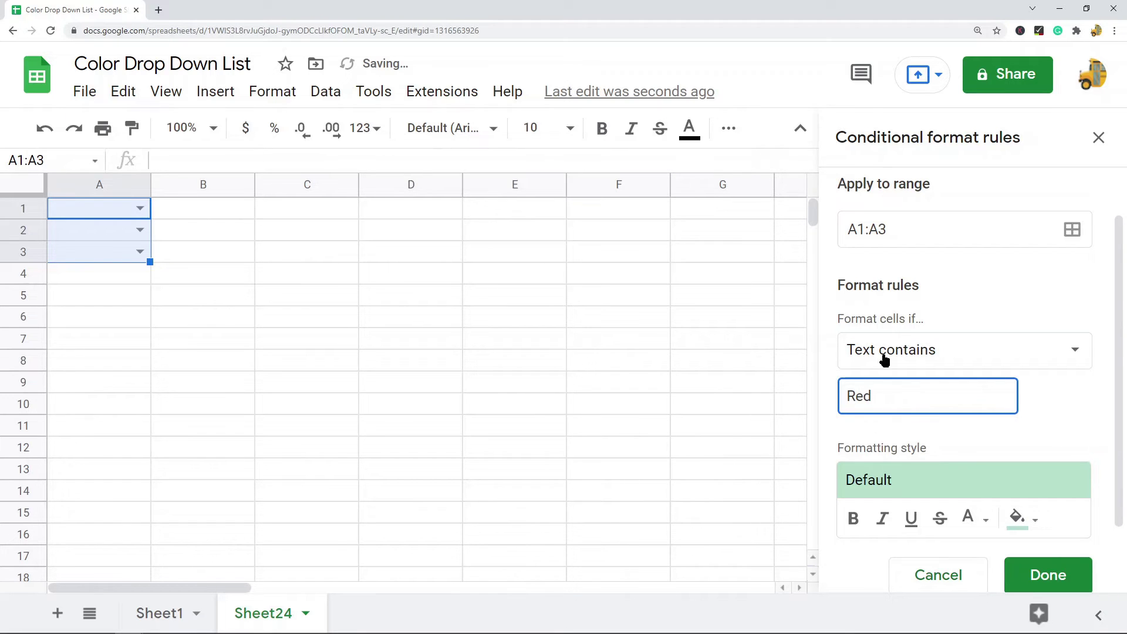
click(1028, 520)
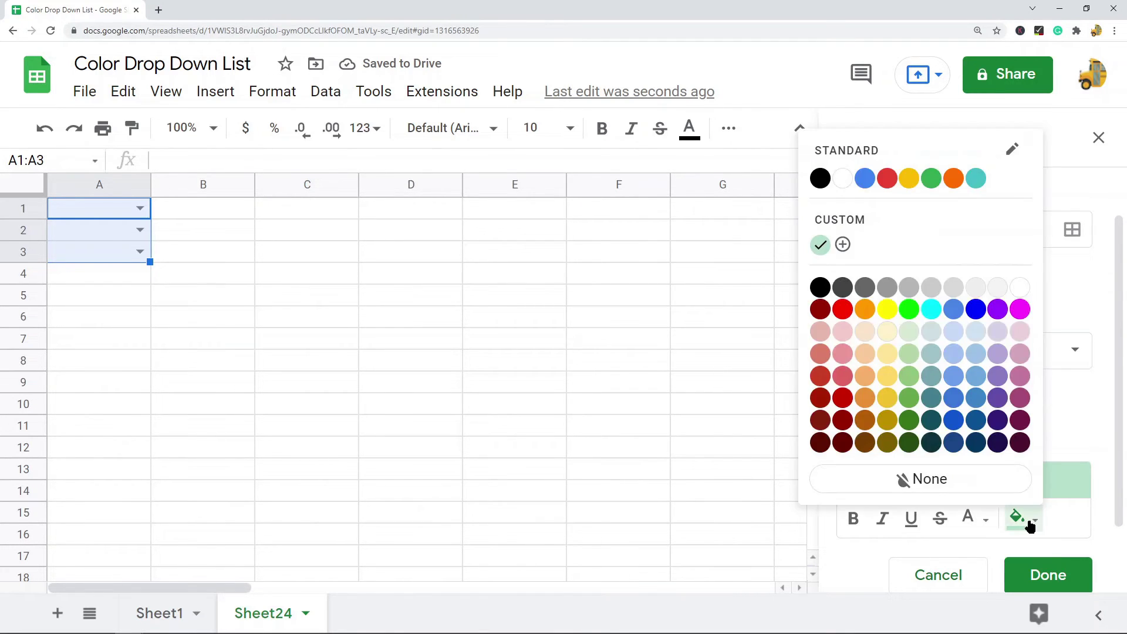
click(842, 353)
Save the Red rule and set A1 and A3 to Red to see the red fill
click(1054, 574)
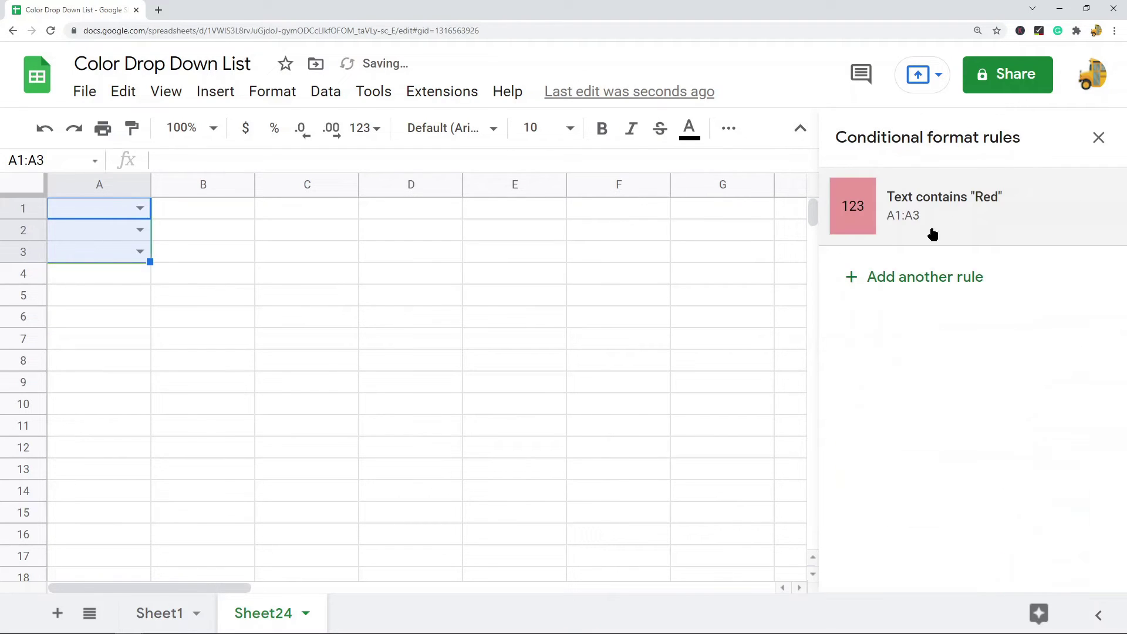
click(248, 279)
click(140, 208)
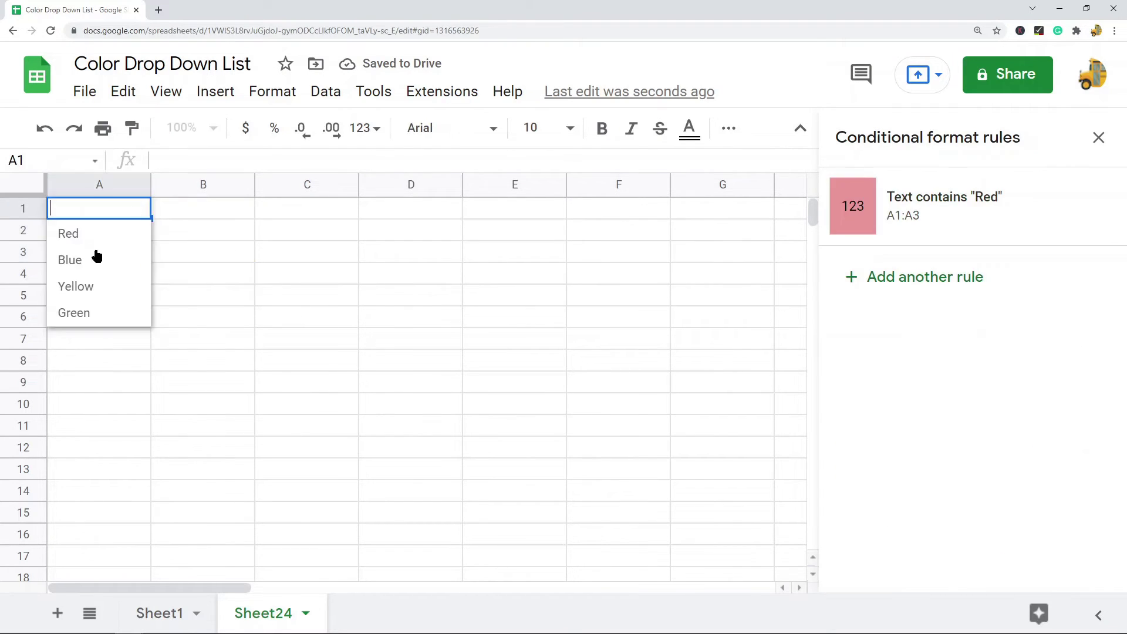
click(130, 238)
click(140, 252)
click(96, 274)
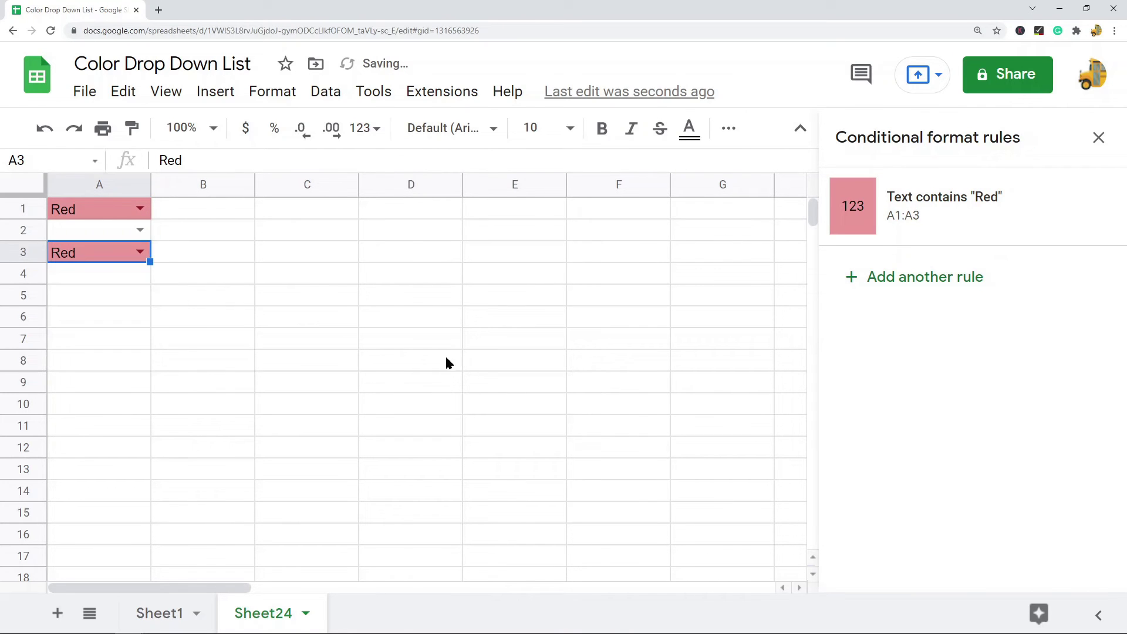
click(246, 320)
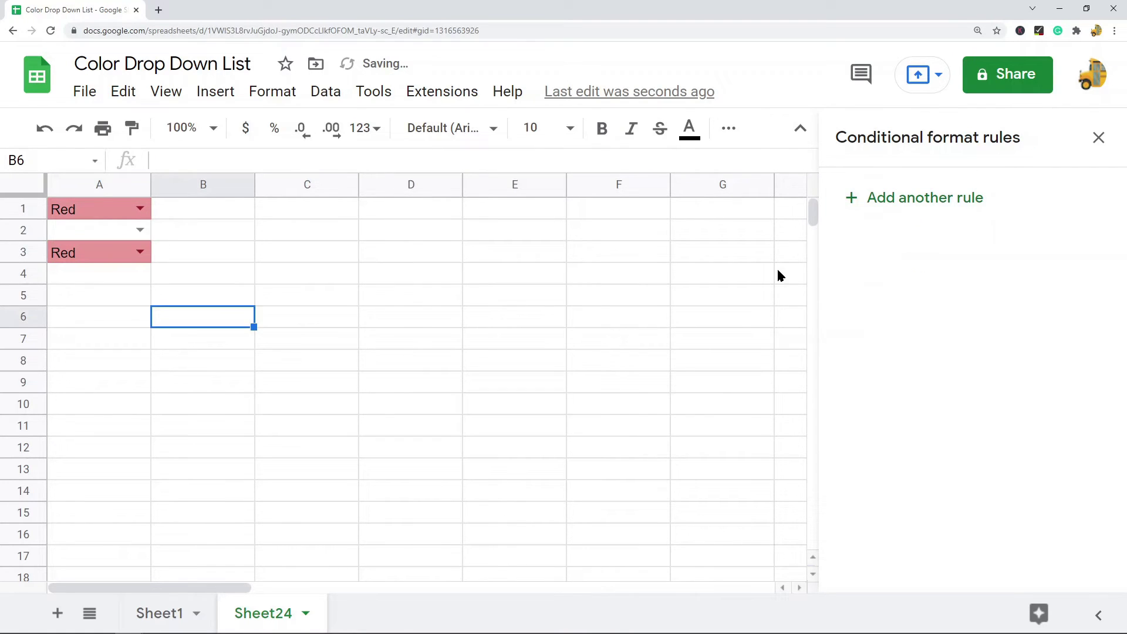
Reselect A1:A3 to bring back its conditional formatting rules
double_click(96, 208)
click(340, 267)
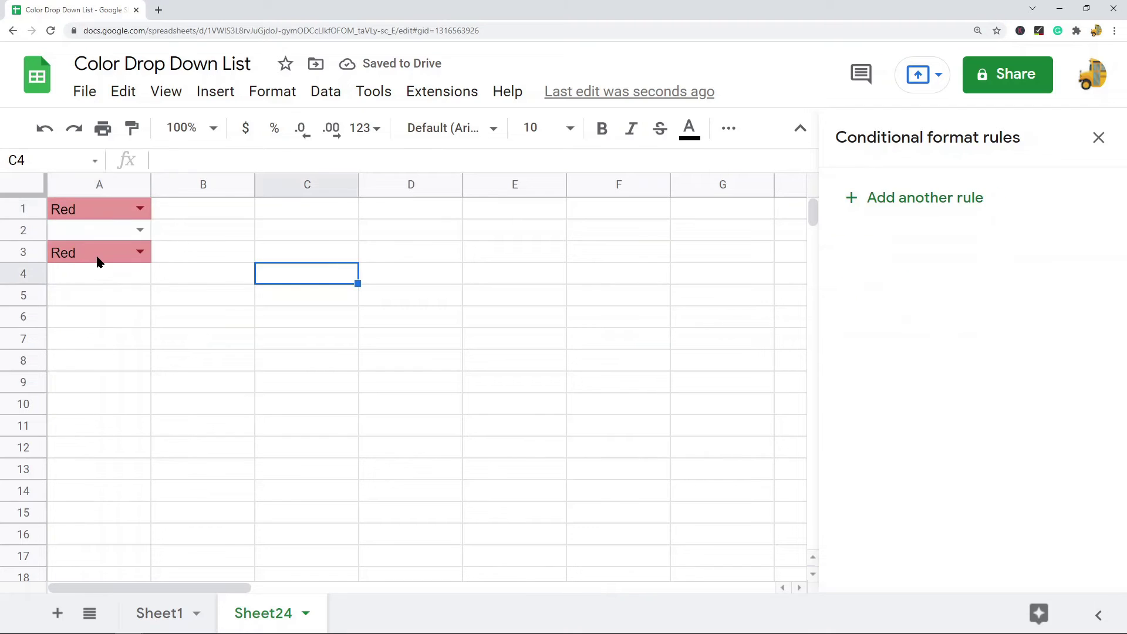
drag(95, 257, 96, 194)
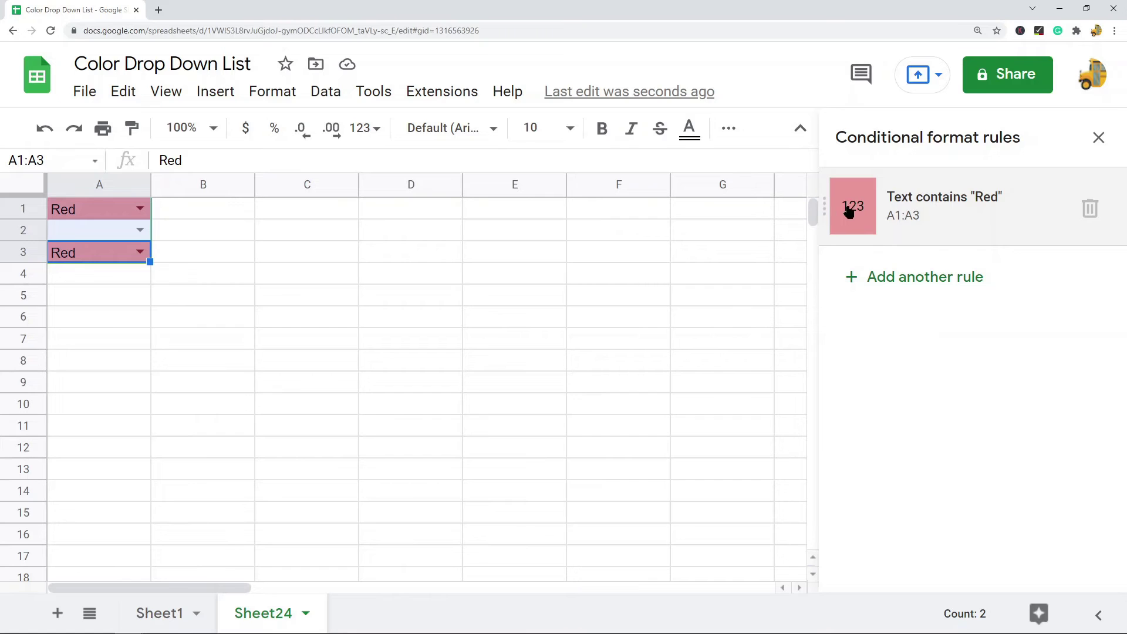
Add a Text contains 'Blue' rule with a blue fill
click(918, 277)
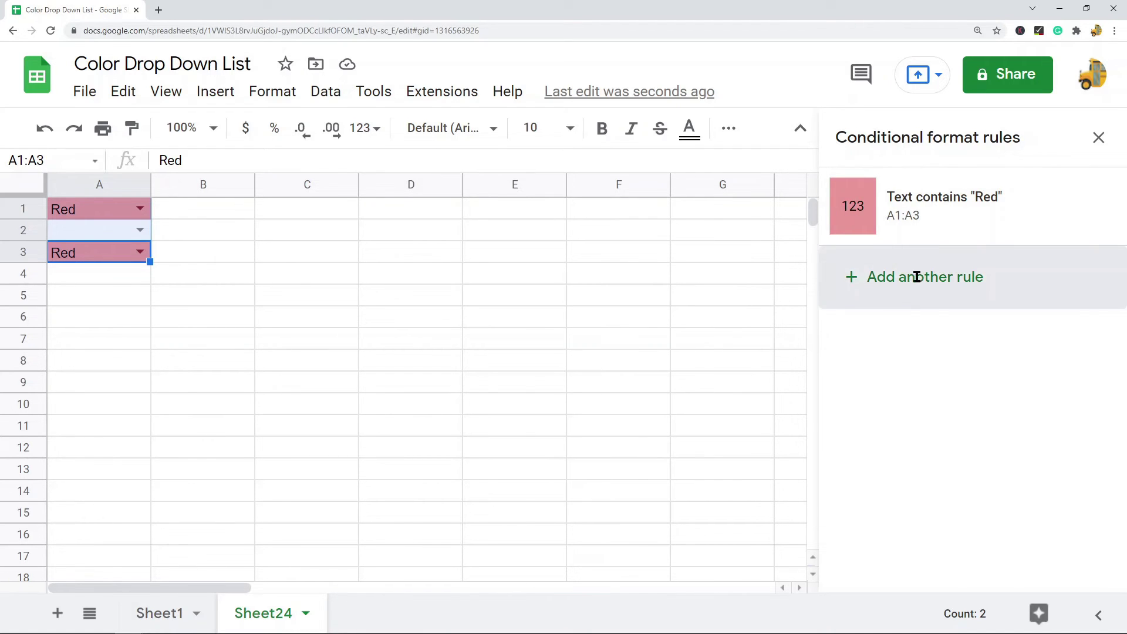
click(941, 406)
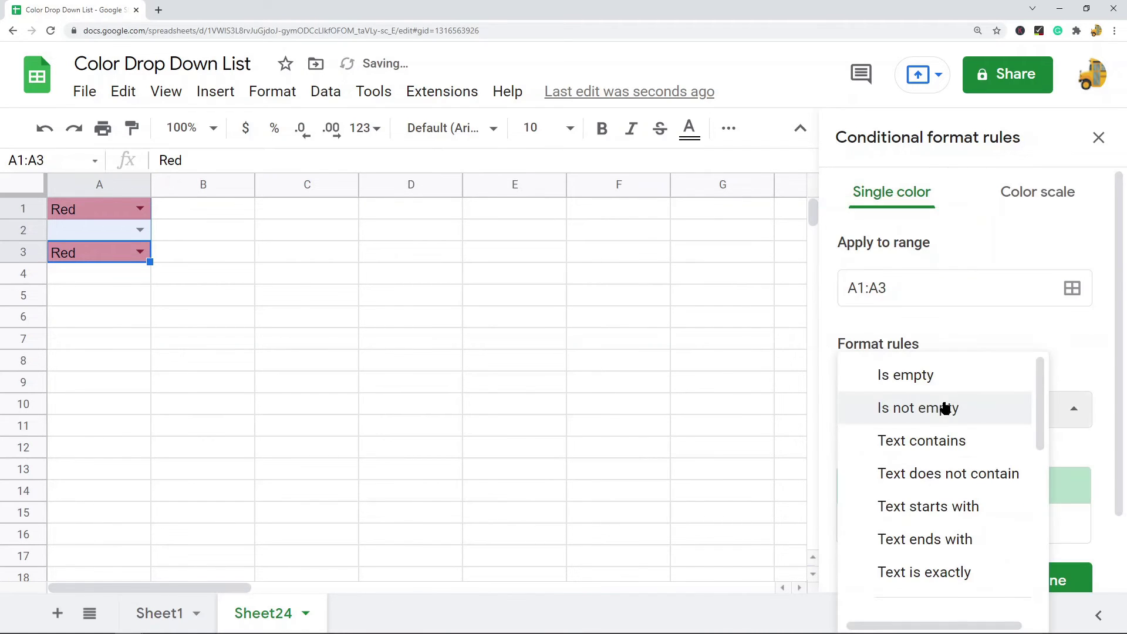
click(923, 440)
click(928, 452)
text(zzzzzn)
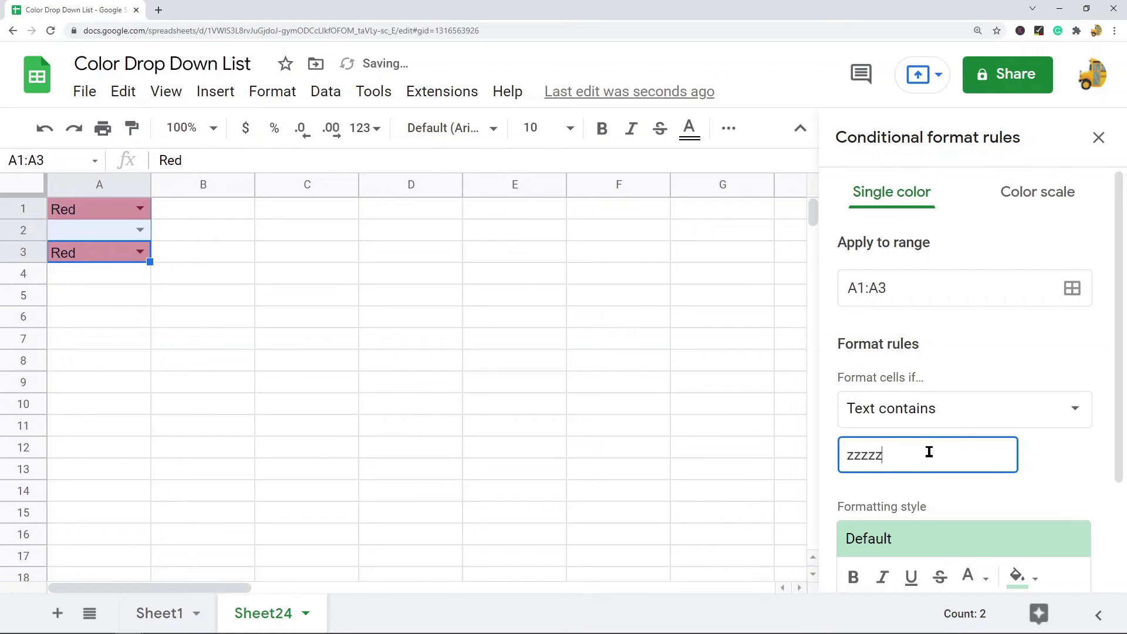
text(Bl)
key(BackSpace)
key(BackSpace)
key(BackSpace)
key(BackSpace)
key(BackSpace)
key(BackSpace)
text(Blue)
scroll(933, 449, down, 3)
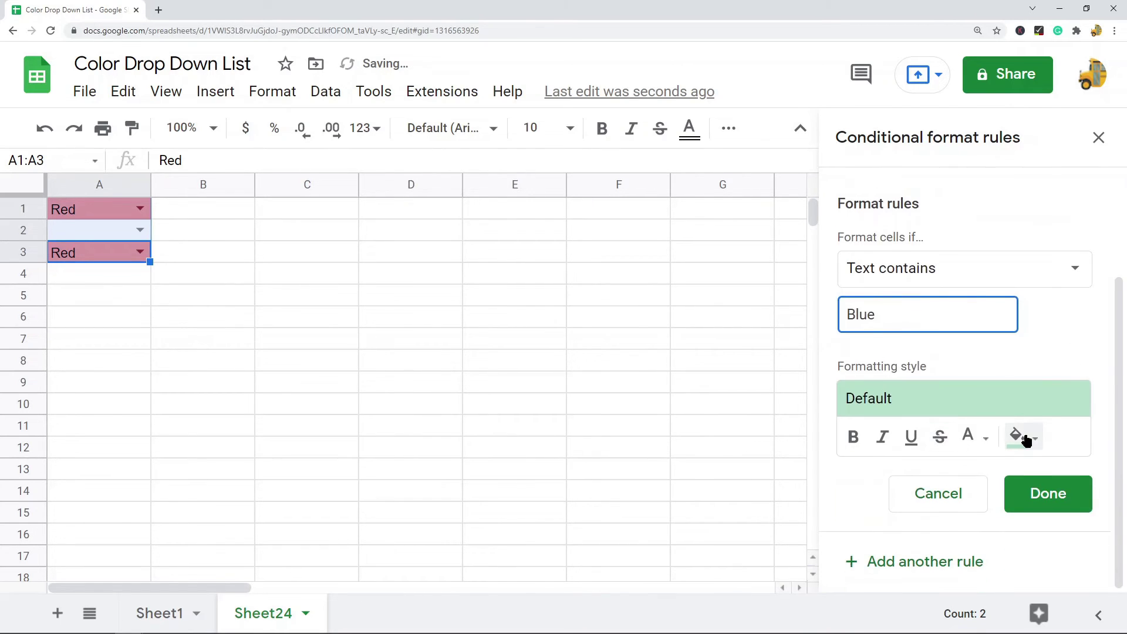
click(1021, 436)
click(973, 299)
click(1056, 502)
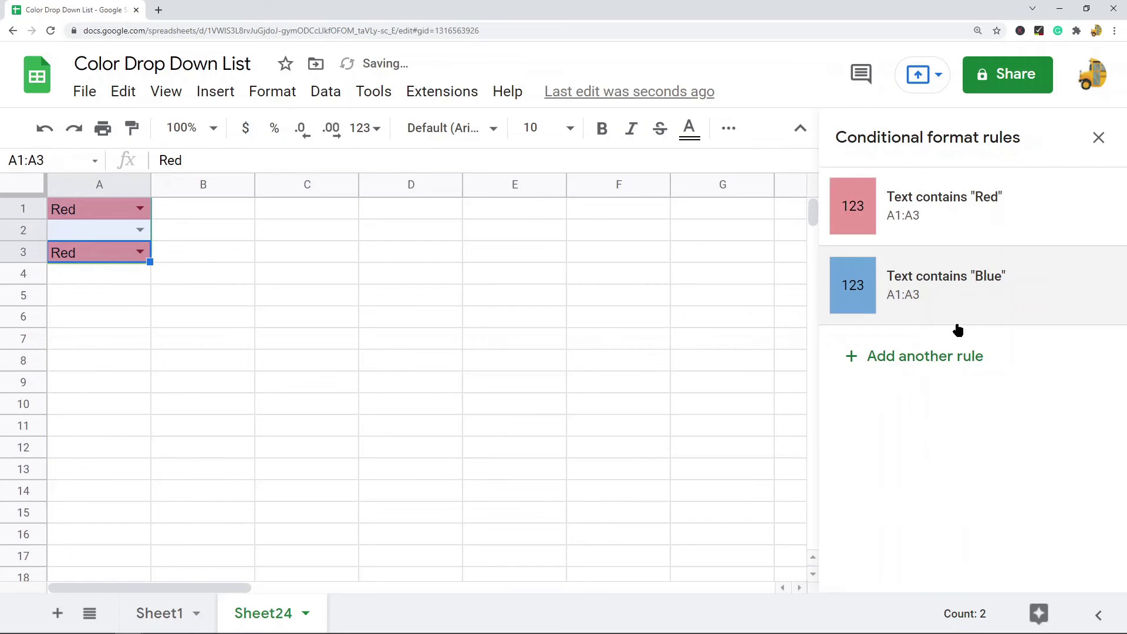
Add a Text contains 'Green' rule with a light green fill
click(905, 358)
click(959, 417)
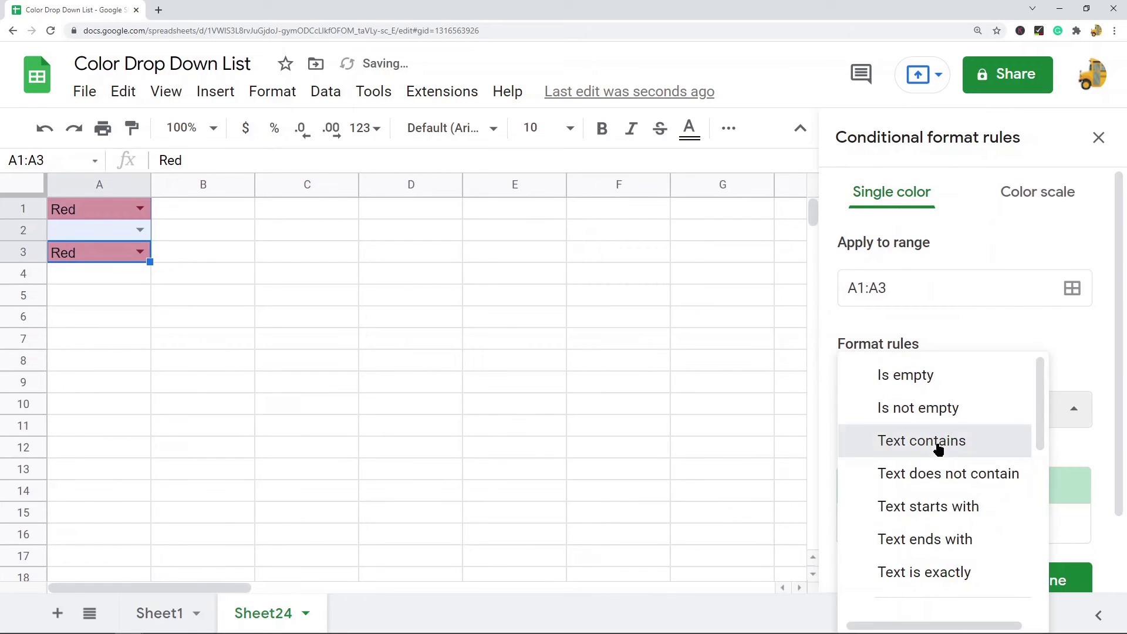
click(938, 441)
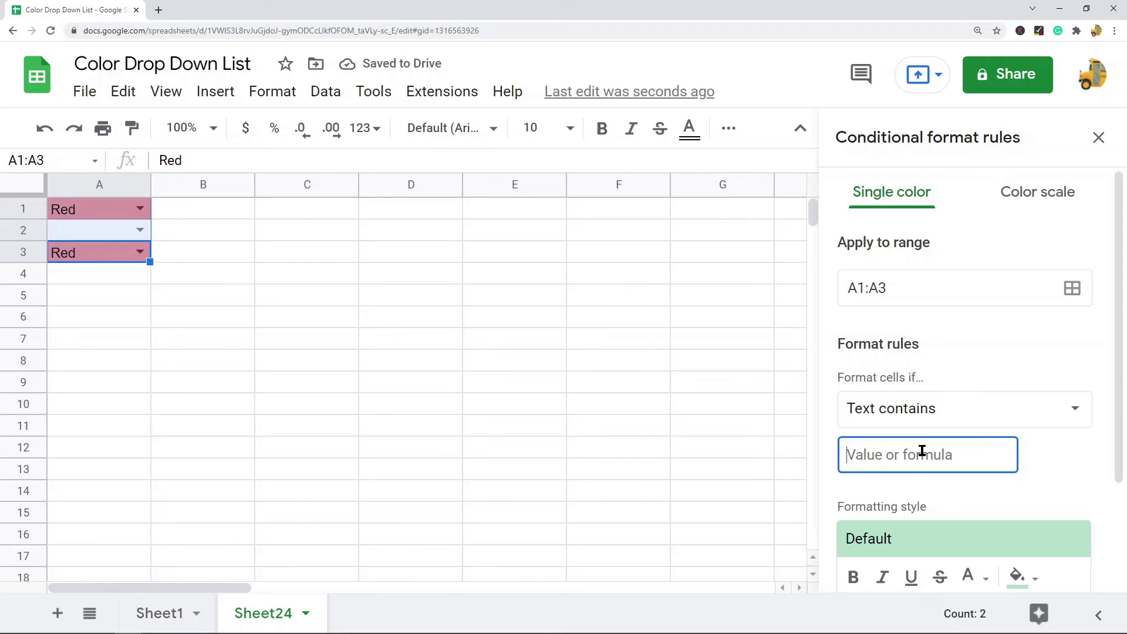
text(Green)
scroll(968, 440, down, 2)
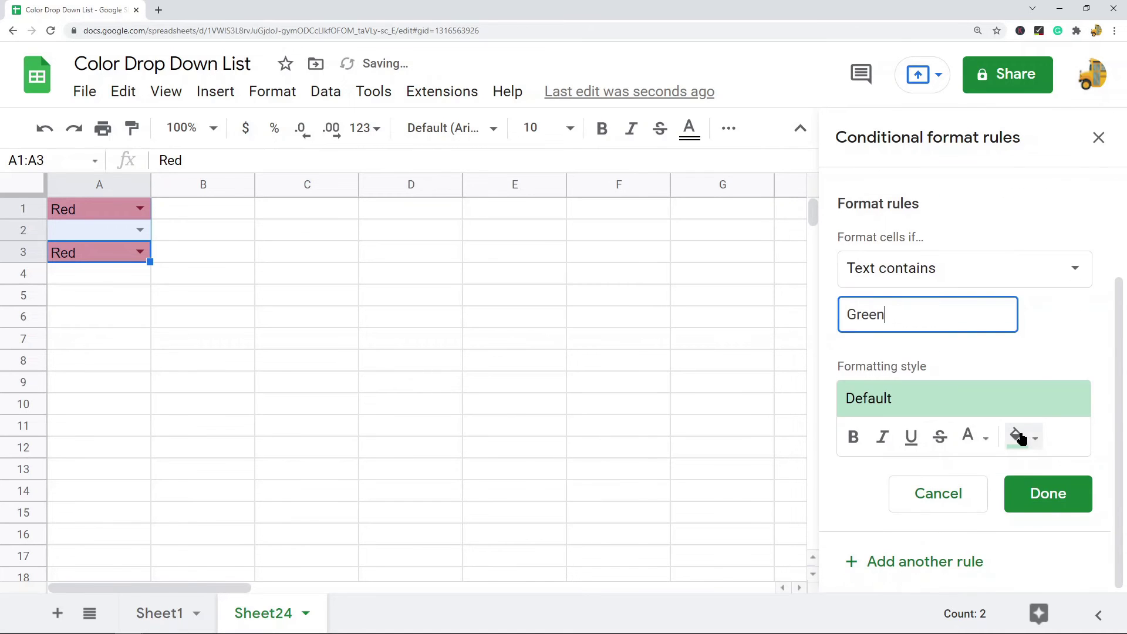
click(1020, 438)
click(859, 272)
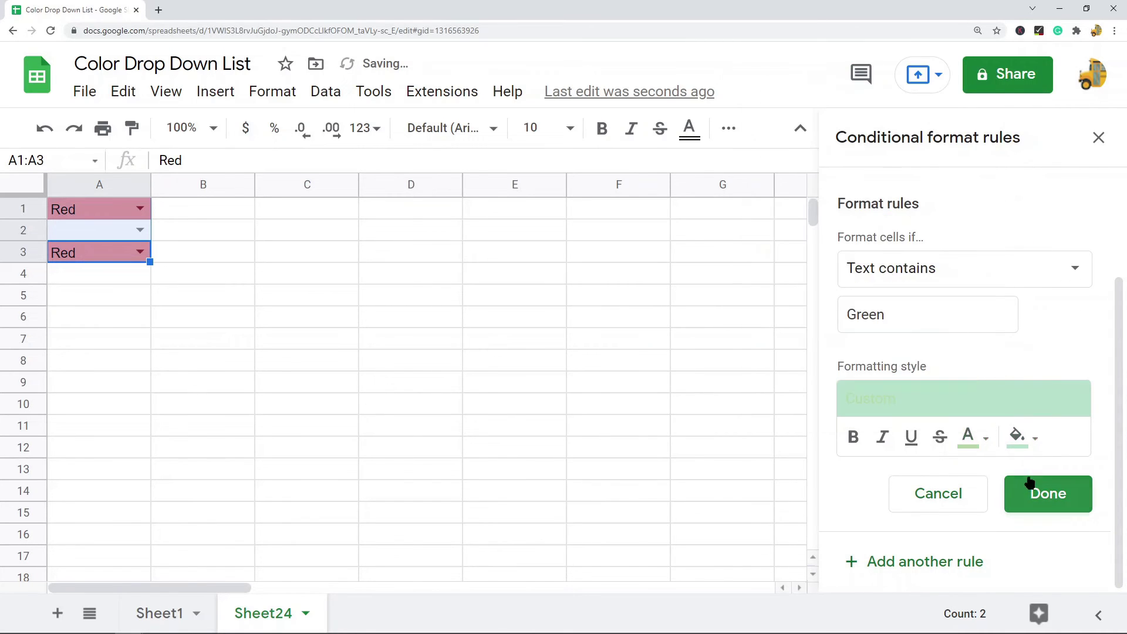
click(1082, 487)
Add a Text contains 'Yellow' rule with a light yellow fill
click(931, 440)
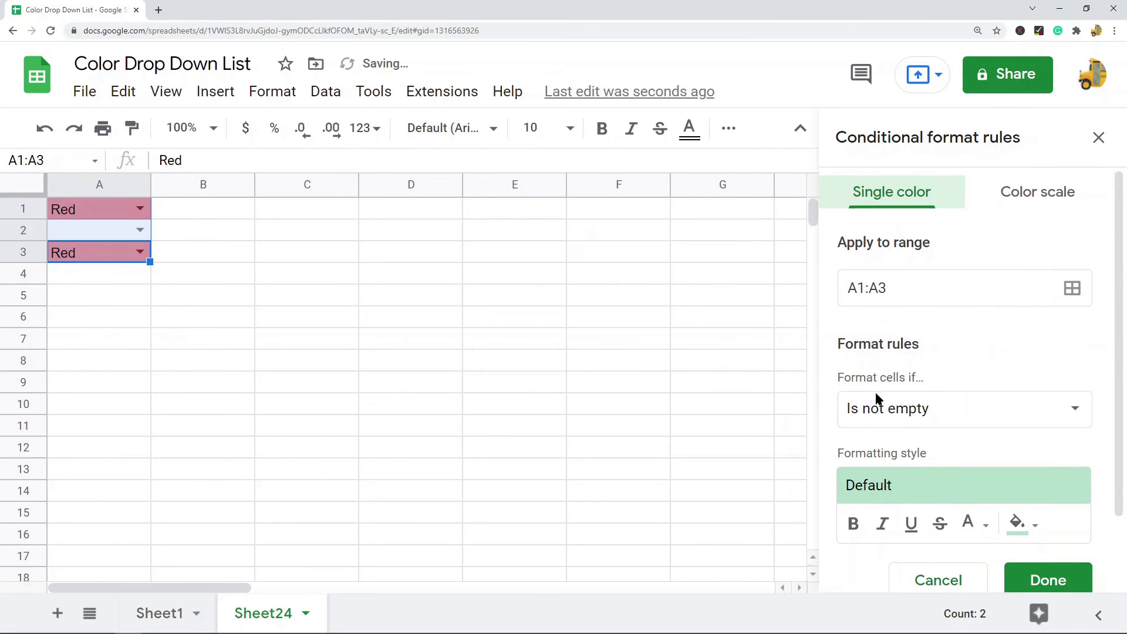
click(924, 416)
click(926, 441)
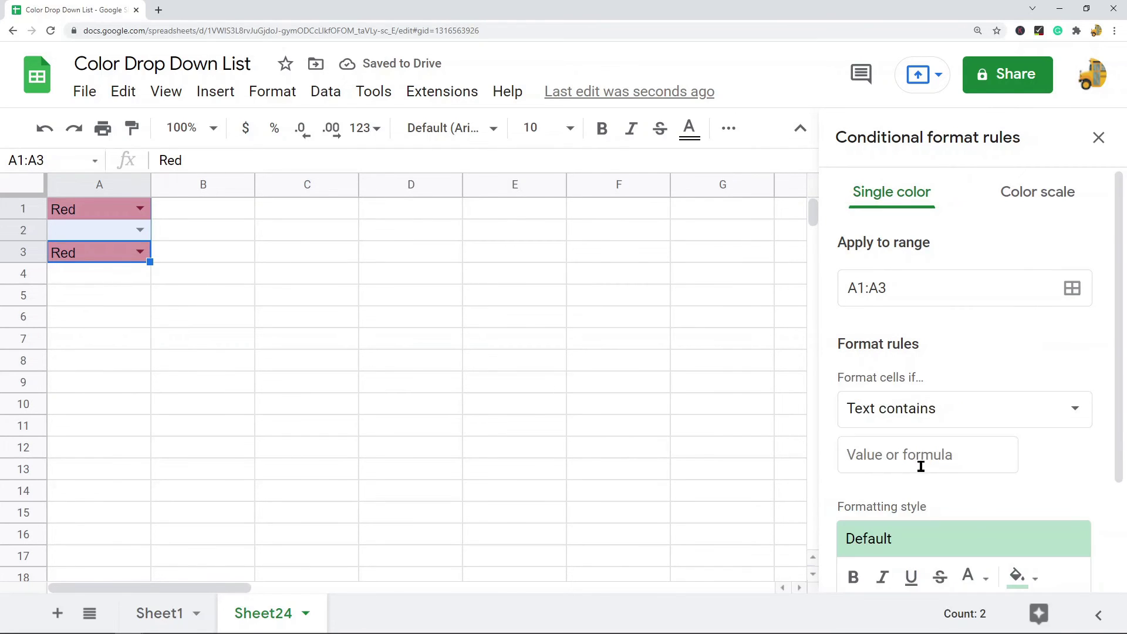
click(919, 460)
text(Yellow)
scroll(933, 364, down, 3)
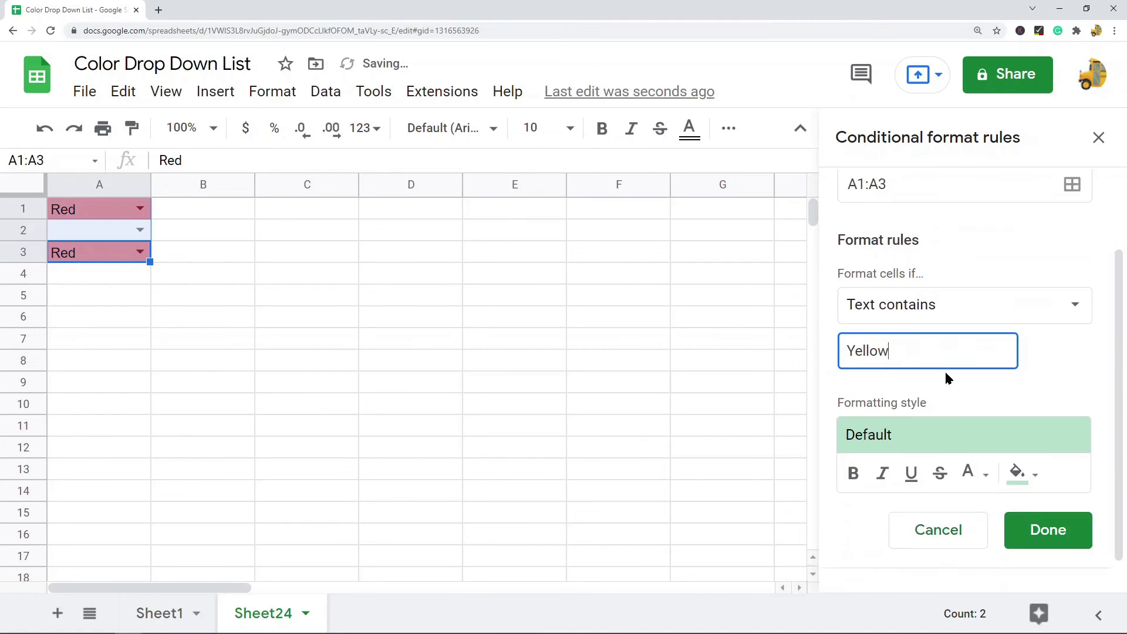
click(1020, 442)
click(905, 297)
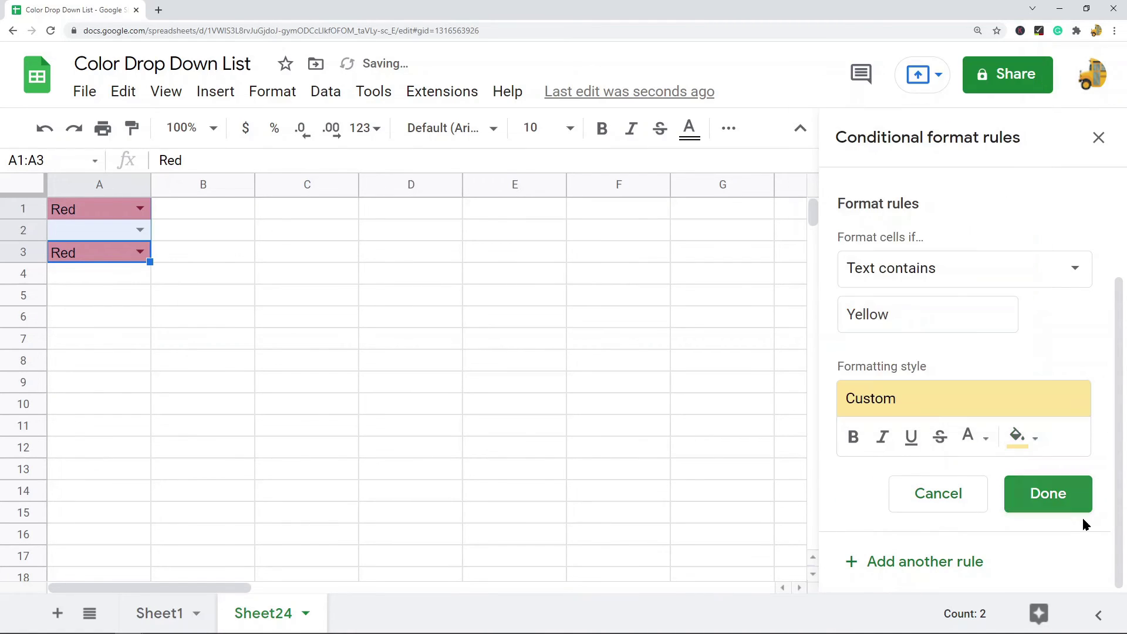
click(1055, 494)
Set A2 to Blue and close the conditional format rules sidebar
click(301, 335)
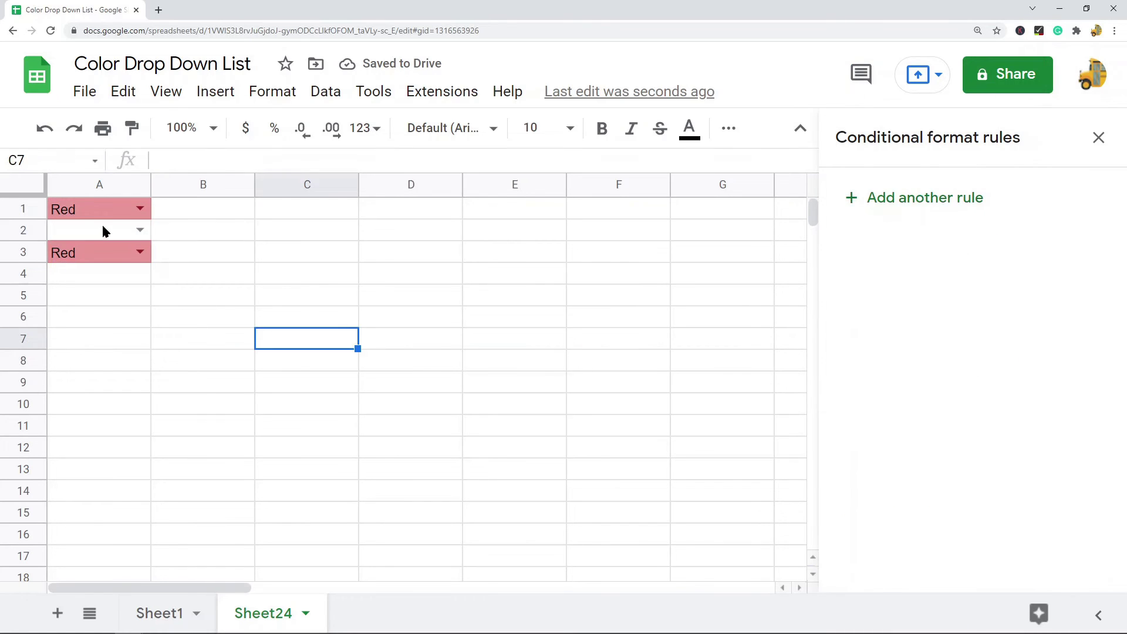
click(125, 234)
click(140, 229)
click(111, 280)
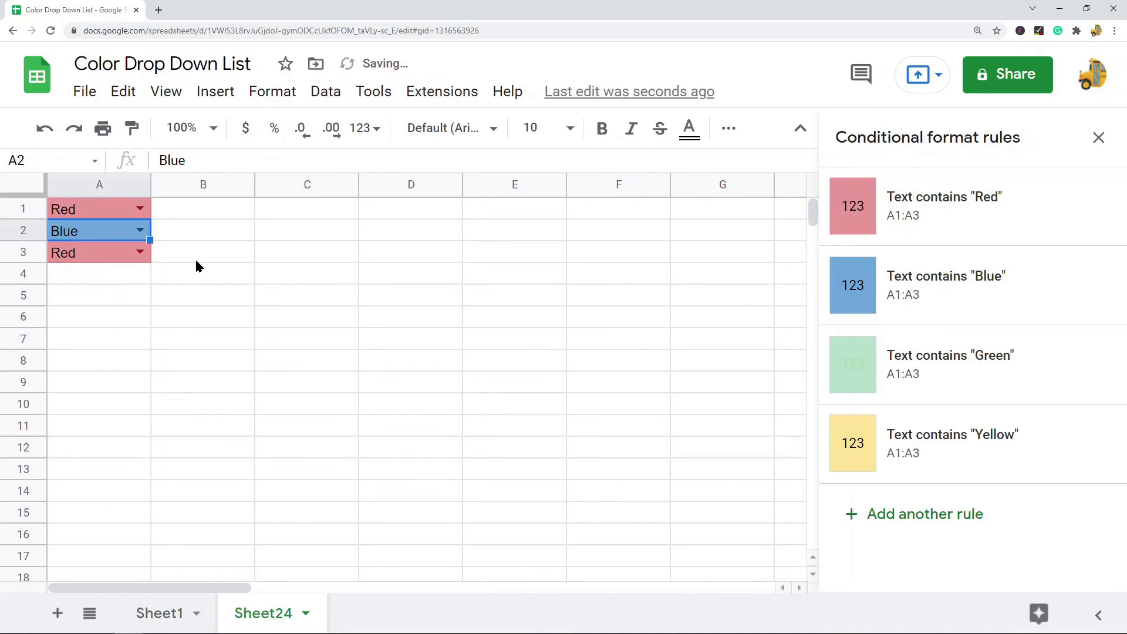
click(1098, 137)
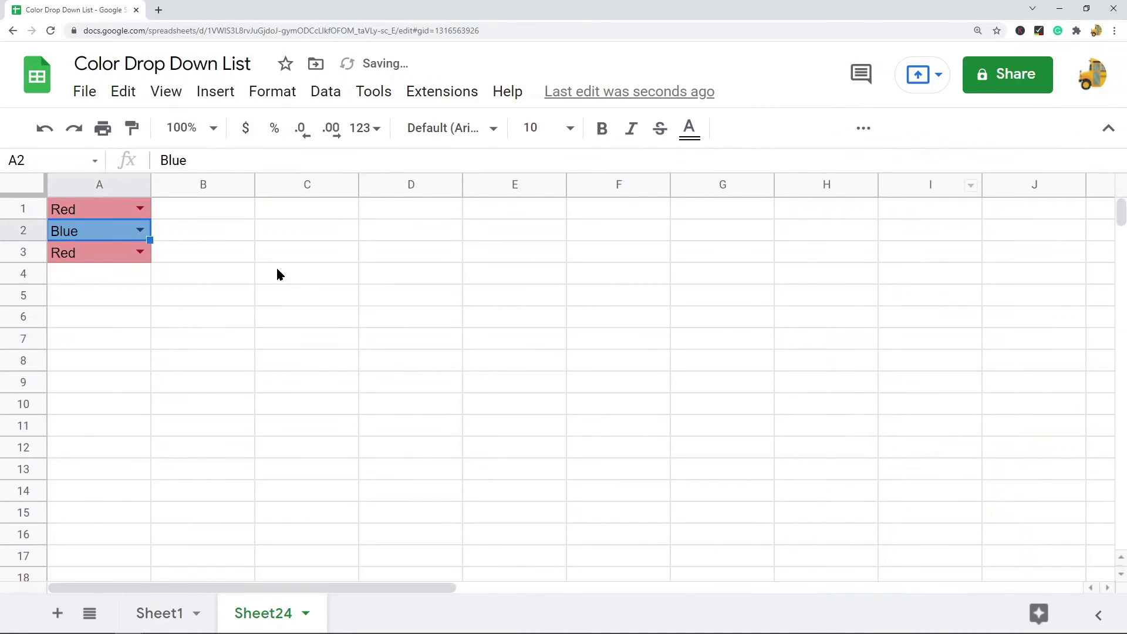
Test A3 with Yellow and Green, then set it back to Red
click(110, 257)
click(140, 251)
click(83, 329)
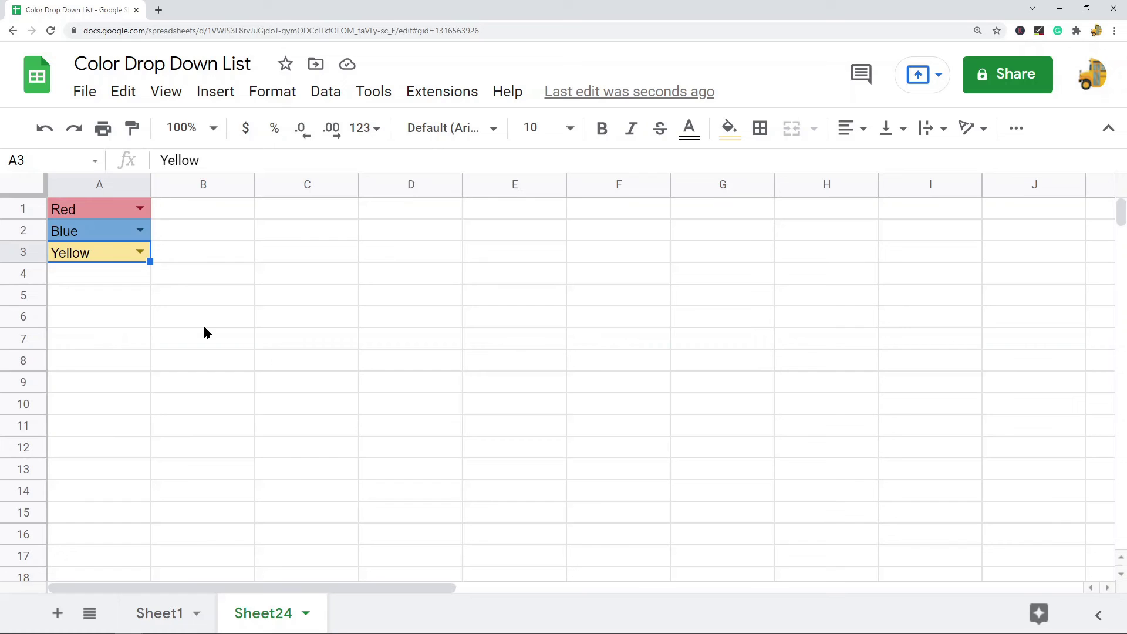
click(140, 251)
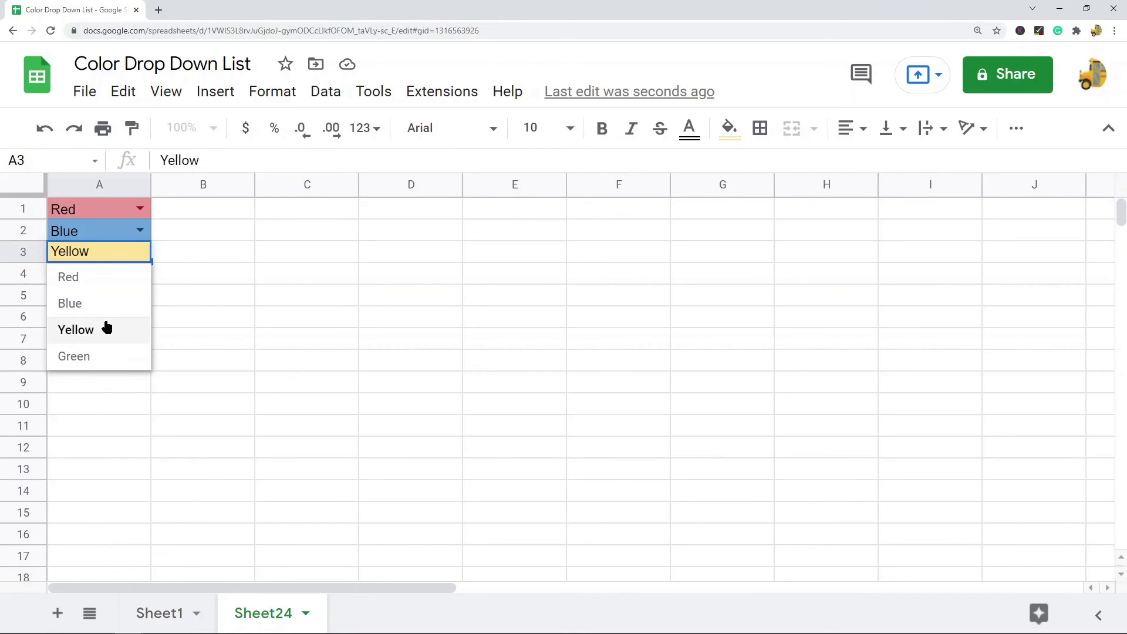
click(104, 357)
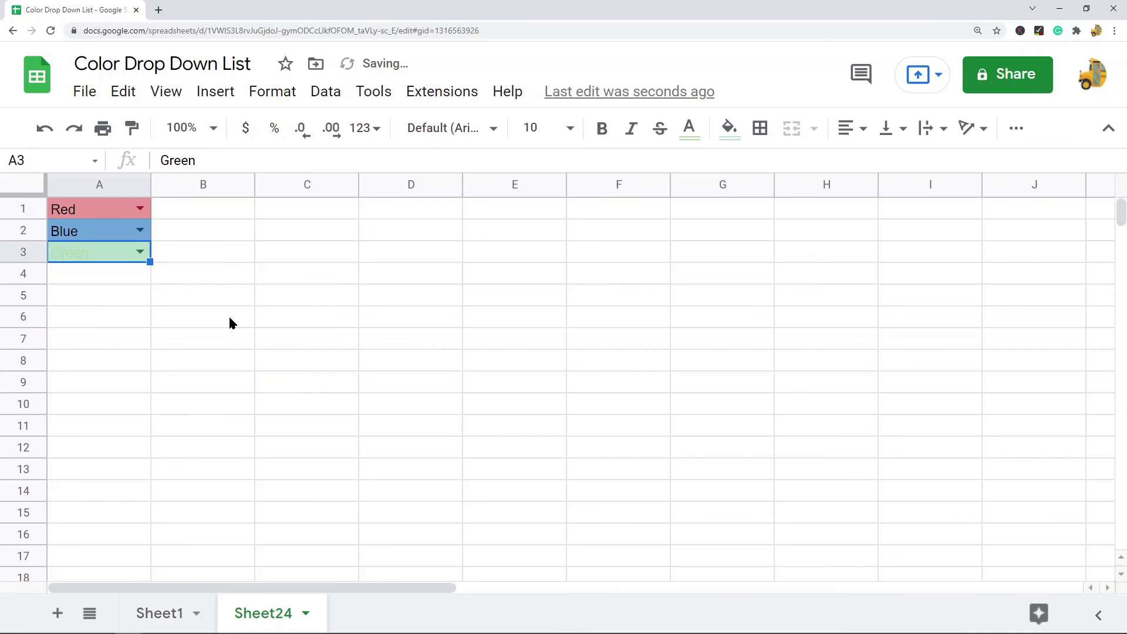
click(141, 252)
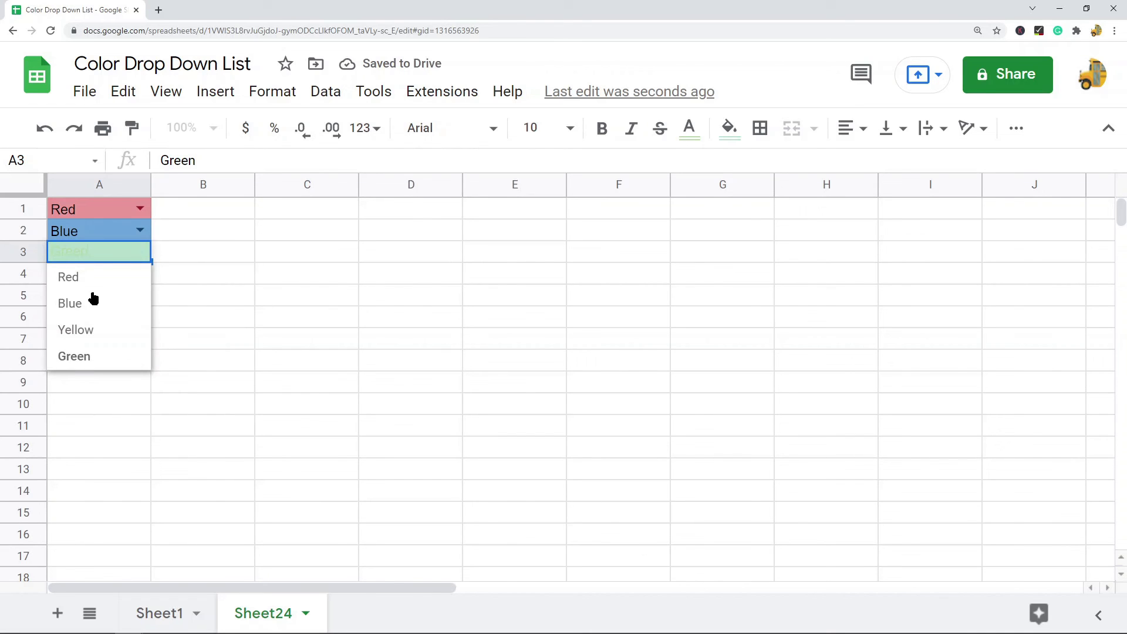
click(86, 287)
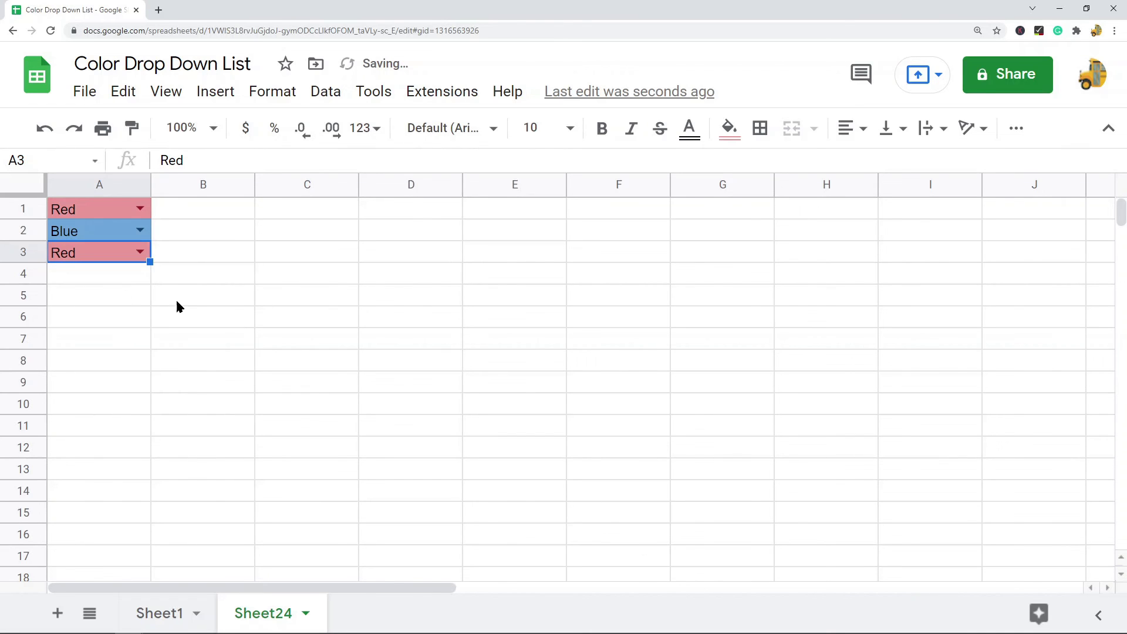
Try Blue in A1, then switch it back to Red
click(195, 211)
drag(196, 211, 196, 449)
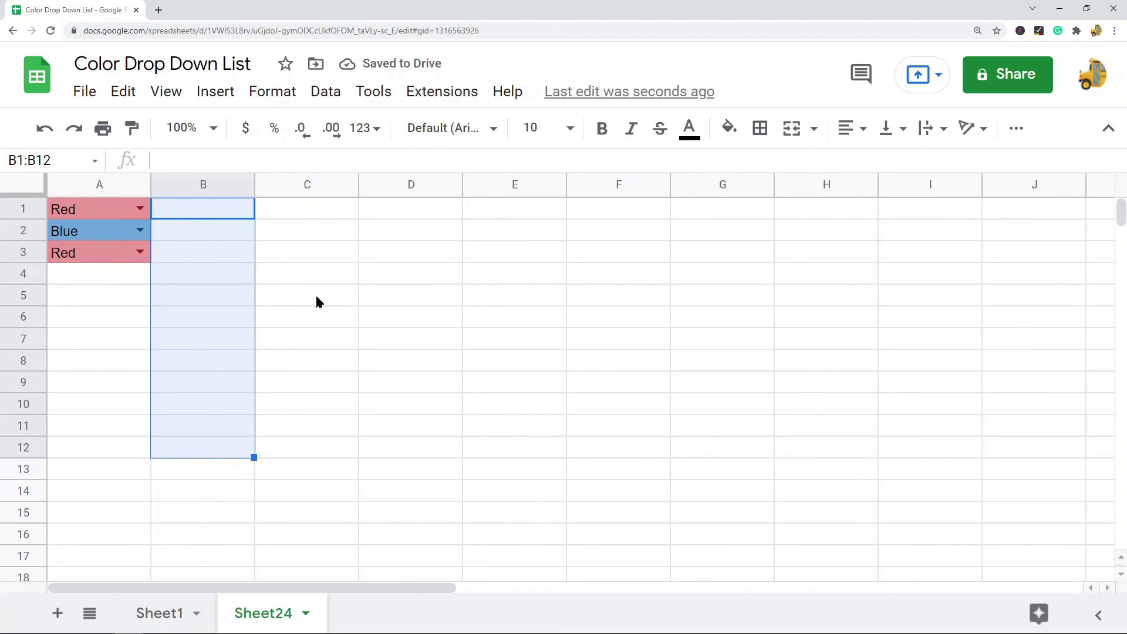
click(116, 214)
click(134, 211)
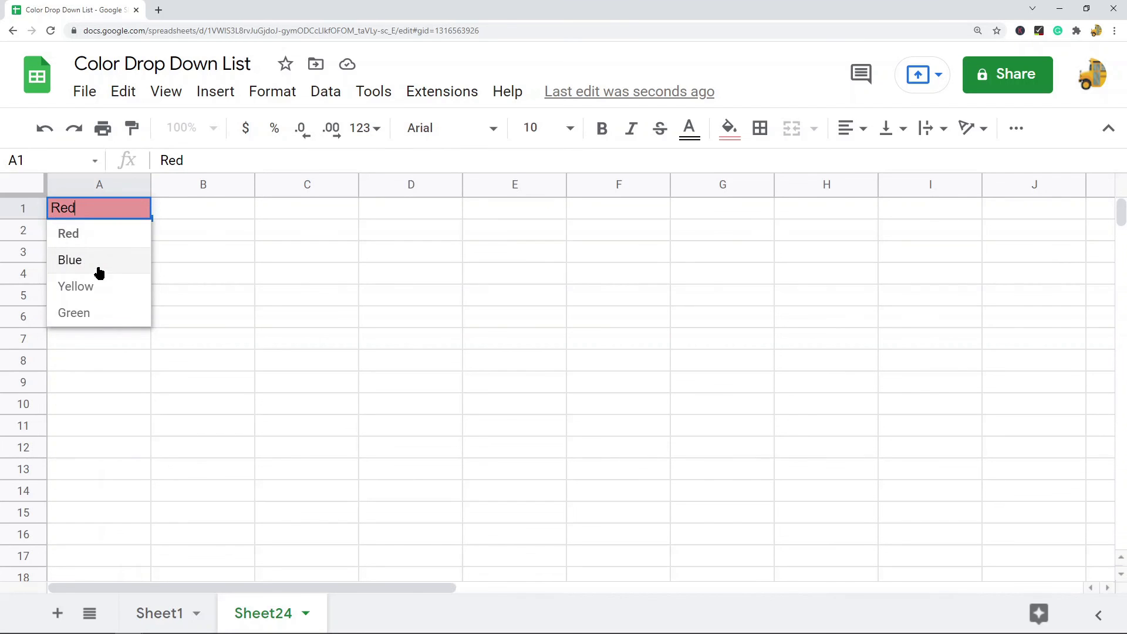
click(97, 267)
click(139, 210)
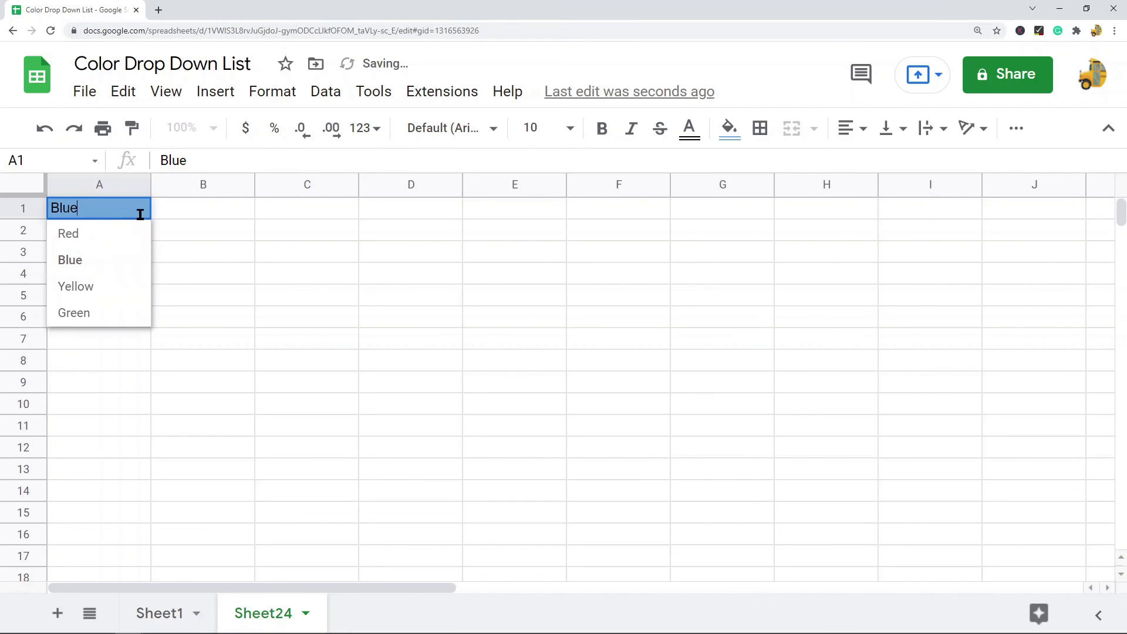
click(104, 233)
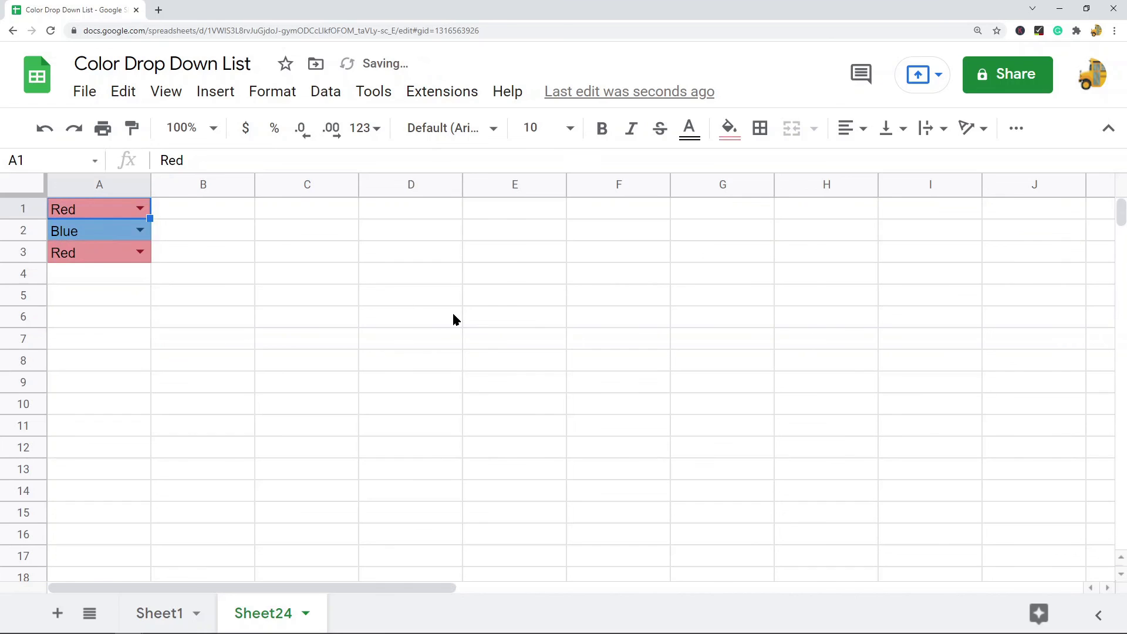